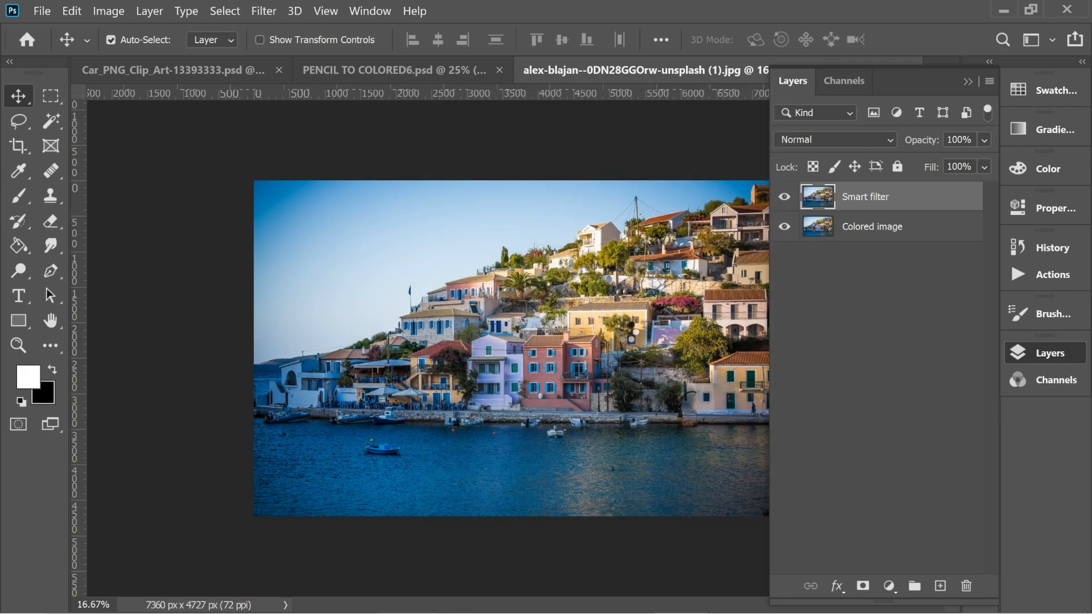
Step: Invert the colors of the Smart filter layer to get dark sketch lines on white
{"action": "right_click", "coordinate": [872, 278]}
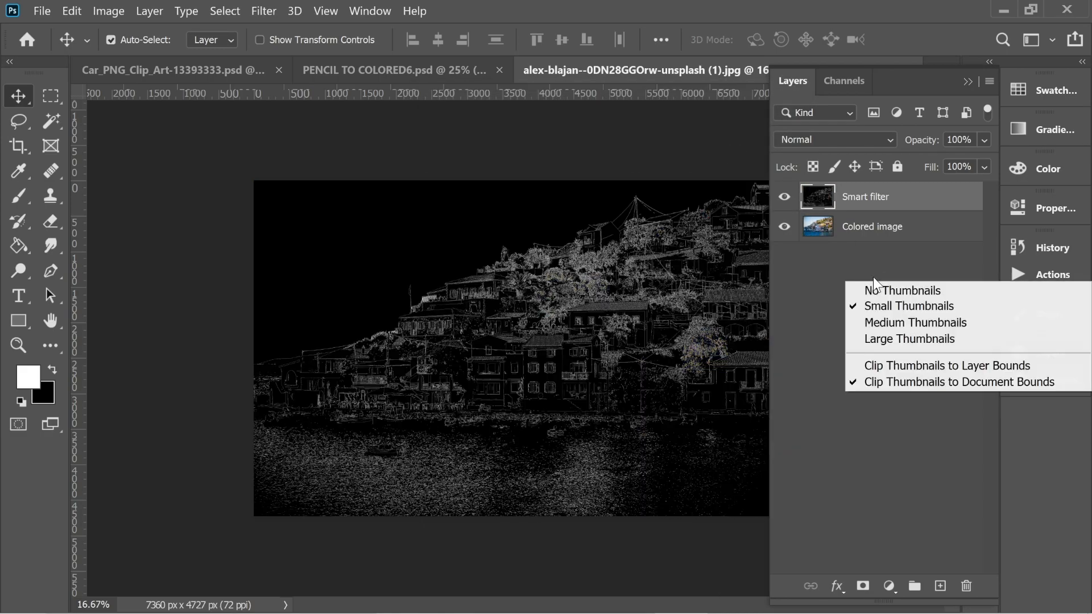
{"action": "left_click", "coordinate": [599, 158]}
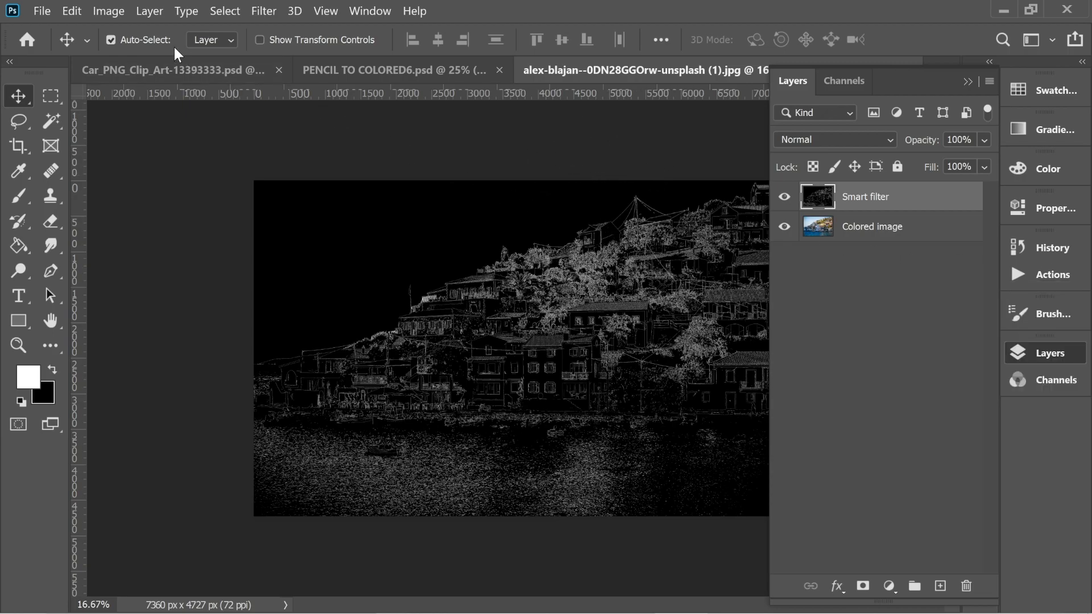
{"action": "left_click", "coordinate": [108, 11]}
{"action": "mouse_move", "coordinate": [142, 53]}
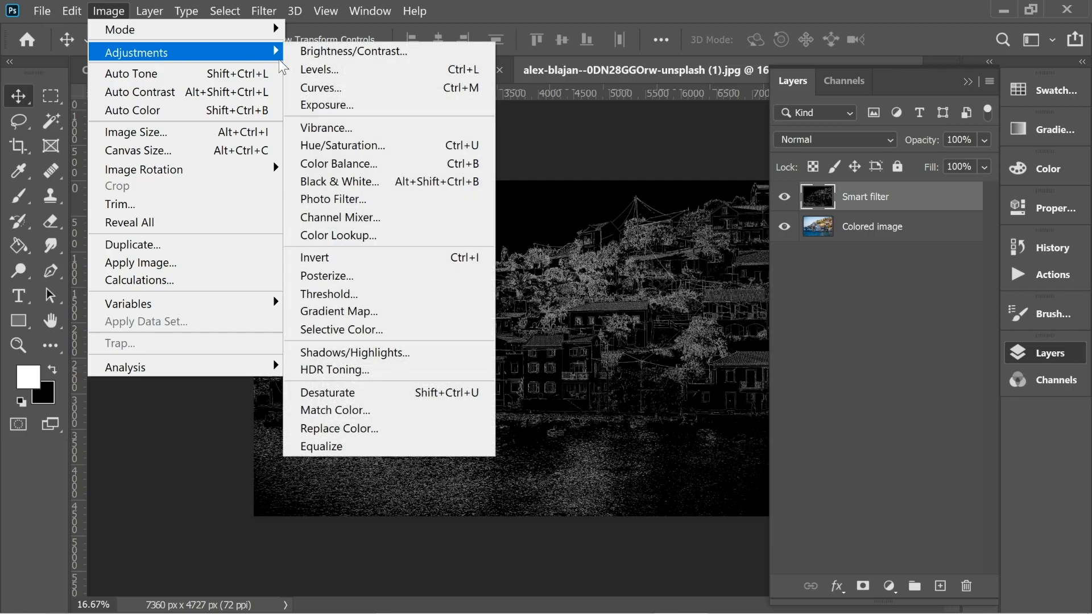
{"action": "left_click", "coordinate": [333, 260]}
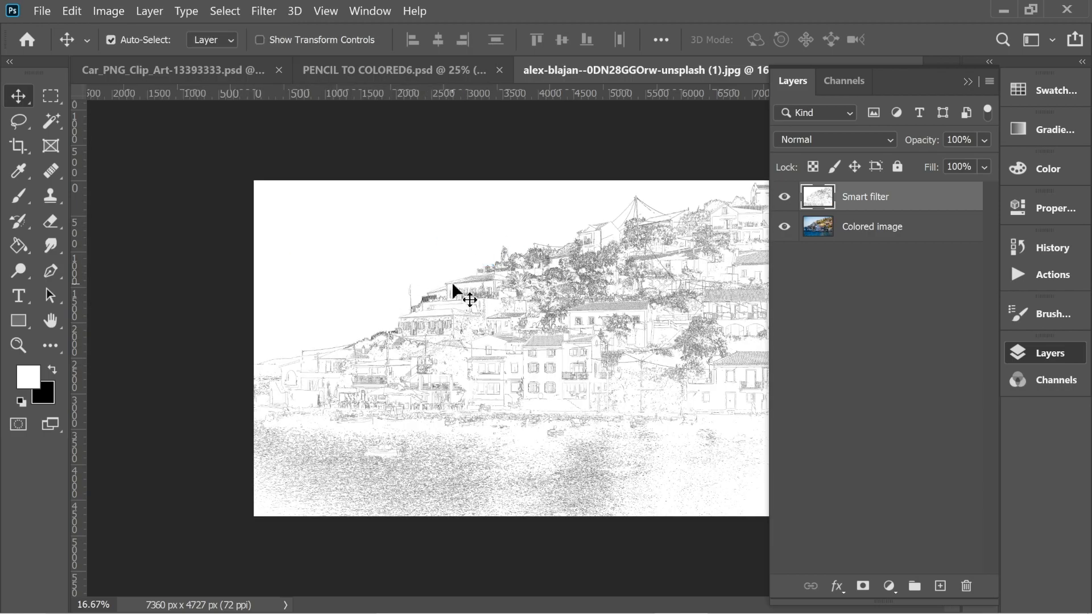
{"action": "key", "text": "ctrl+plus"}
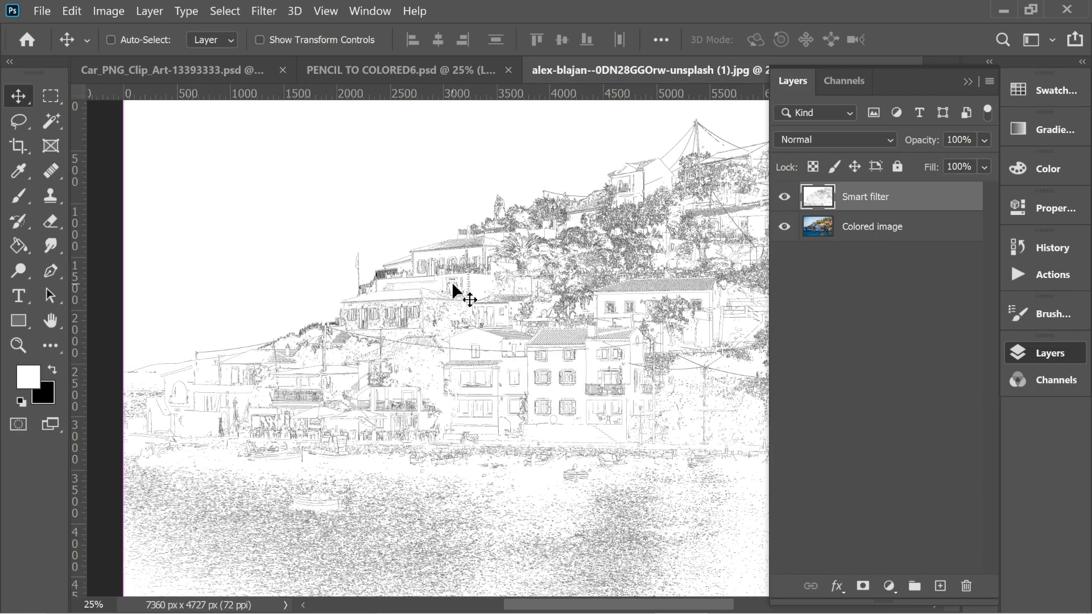
{"action": "key", "text": "ctrl+plus"}
{"action": "key", "text": "ctrl+minus"}
{"action": "key", "text": "ctrl+minus"}
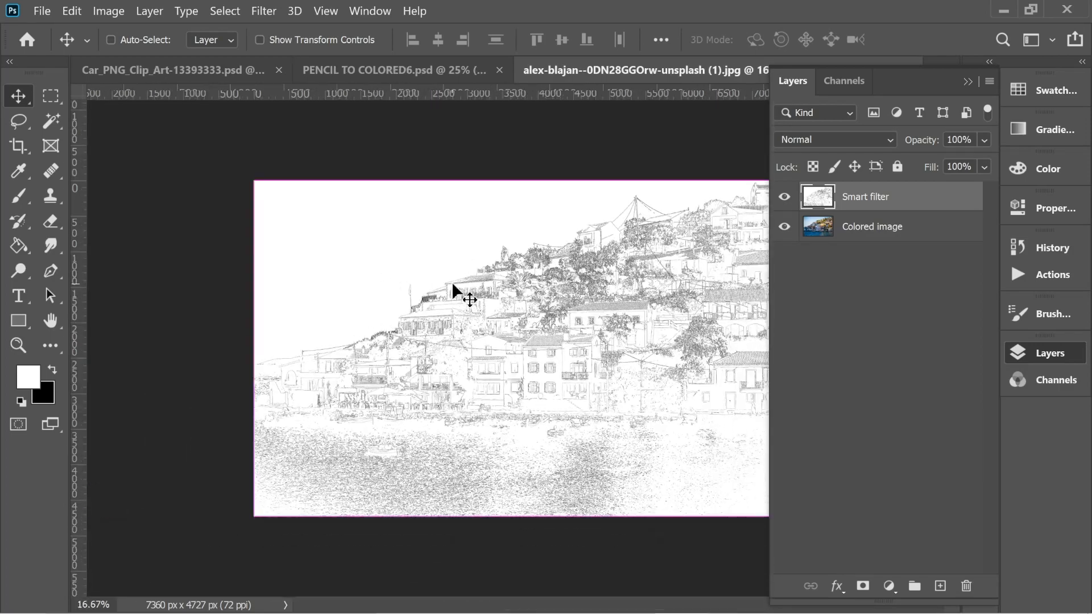
{"action": "key", "text": "ctrl+plus"}
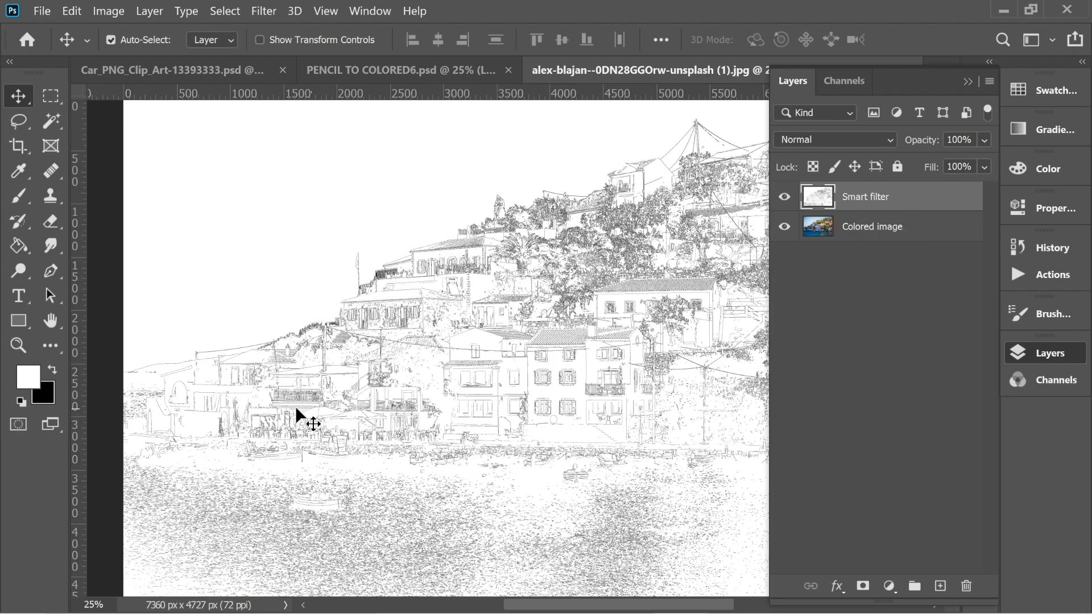
Step: Duplicate the Colored image layer and rename the copy Graphic Pen
{"action": "left_click", "coordinate": [853, 346]}
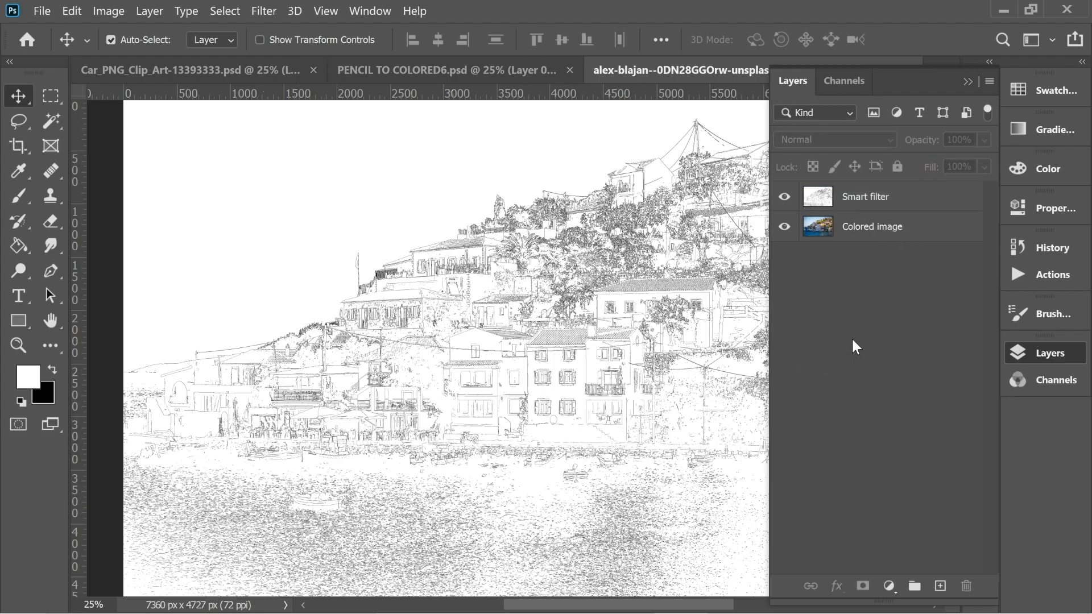
{"action": "left_click", "coordinate": [868, 233]}
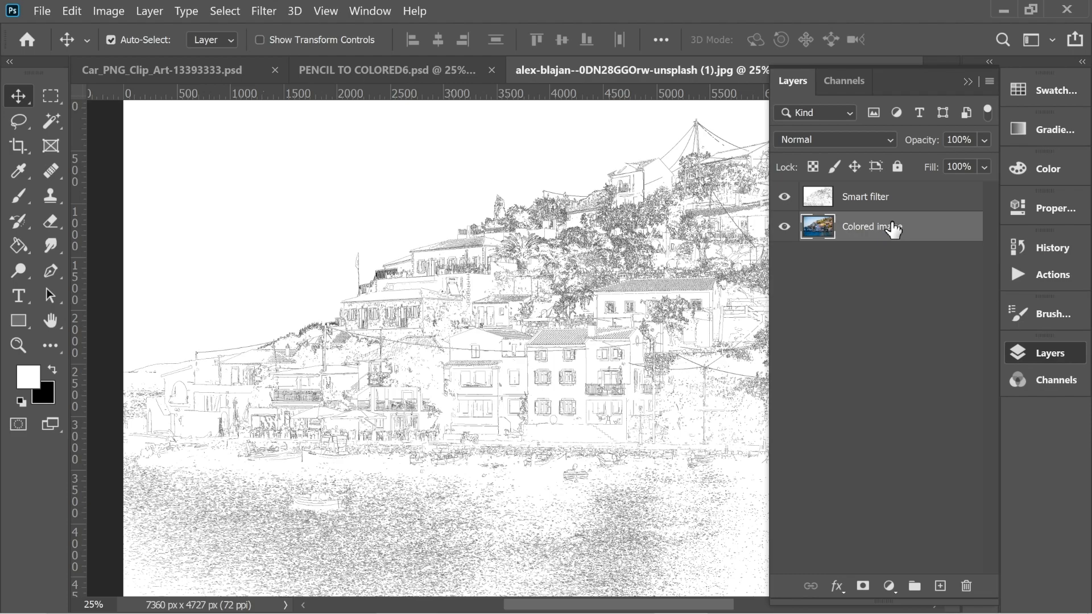
{"action": "key", "text": "ctrl+j"}
{"action": "double_click", "coordinate": [875, 229]}
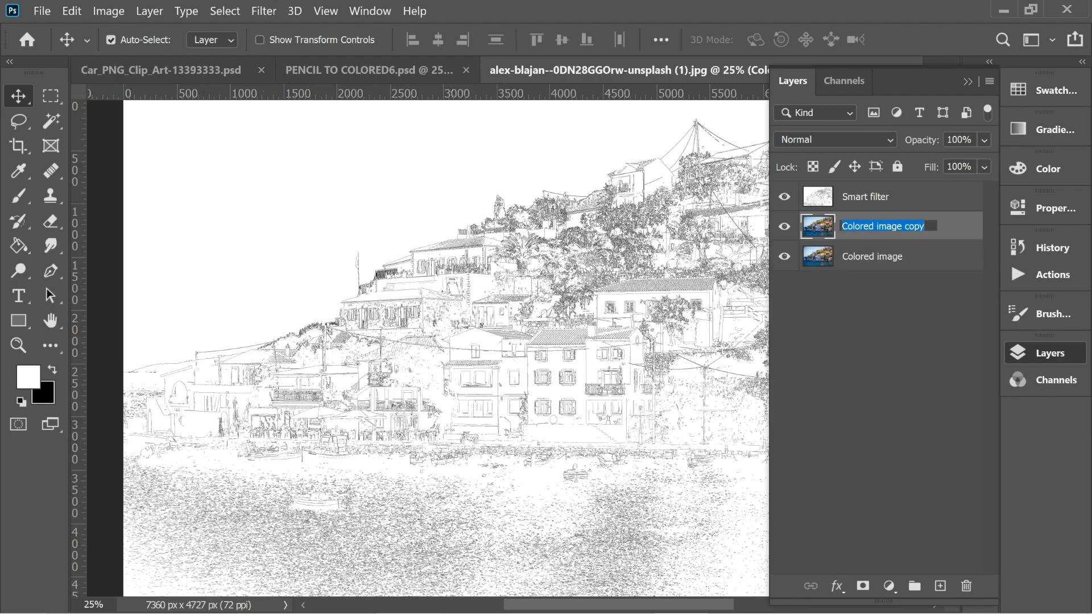
{"action": "type", "text": "Graphic"}
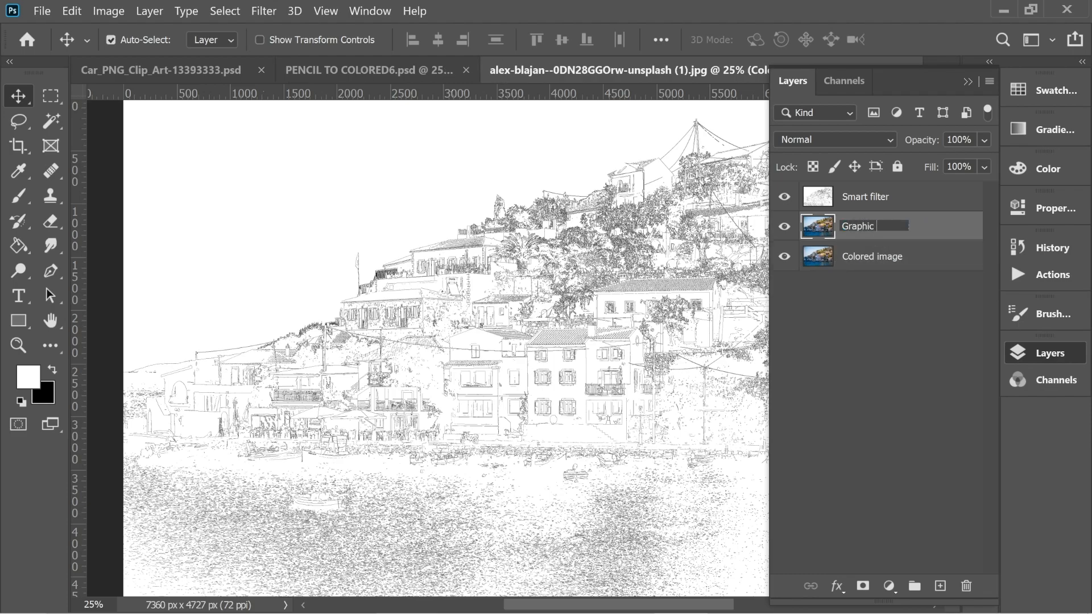
{"action": "left_click", "coordinate": [885, 288]}
Step: Apply the Graphic Pen sketch filter to the Graphic Pen layer with stroke length 15, light/dark balance 23 and Right Diagonal direction
{"action": "left_click", "coordinate": [878, 234]}
{"action": "left_click", "coordinate": [265, 13]}
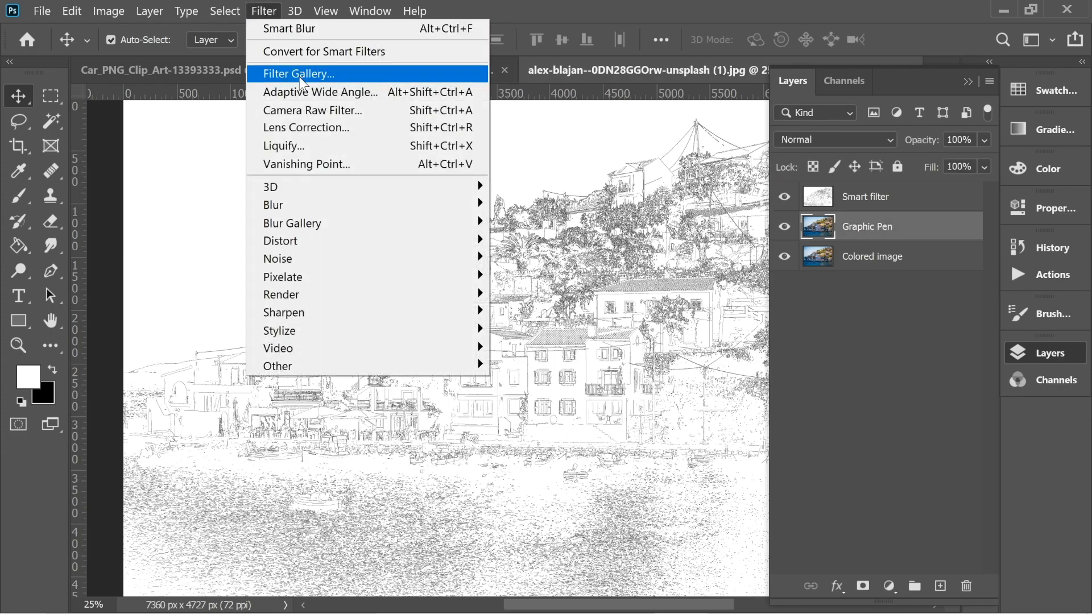
{"action": "left_click", "coordinate": [299, 76]}
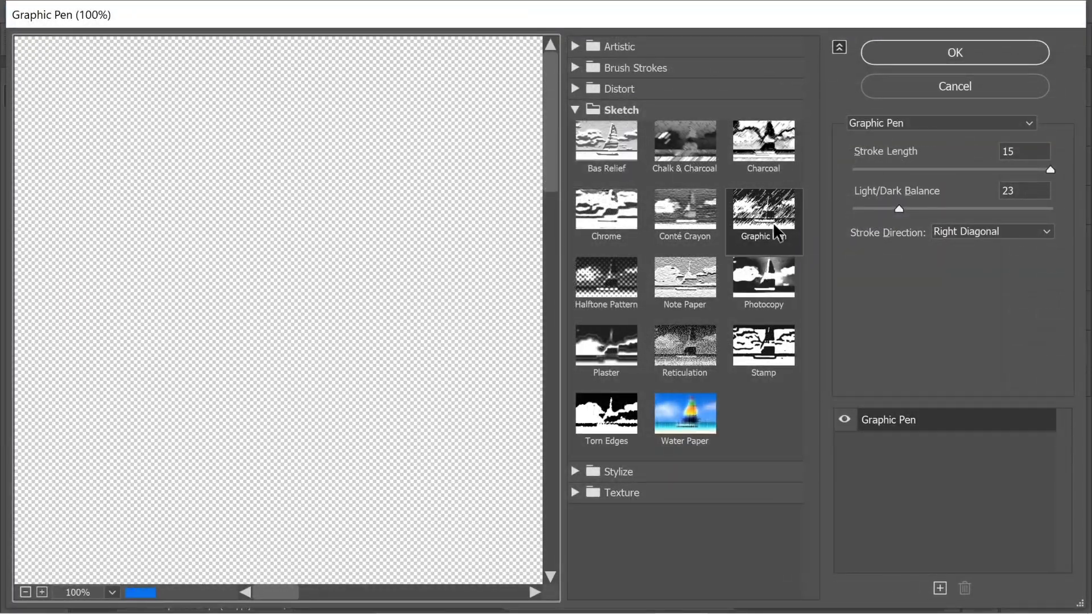
{"action": "left_click", "coordinate": [774, 220]}
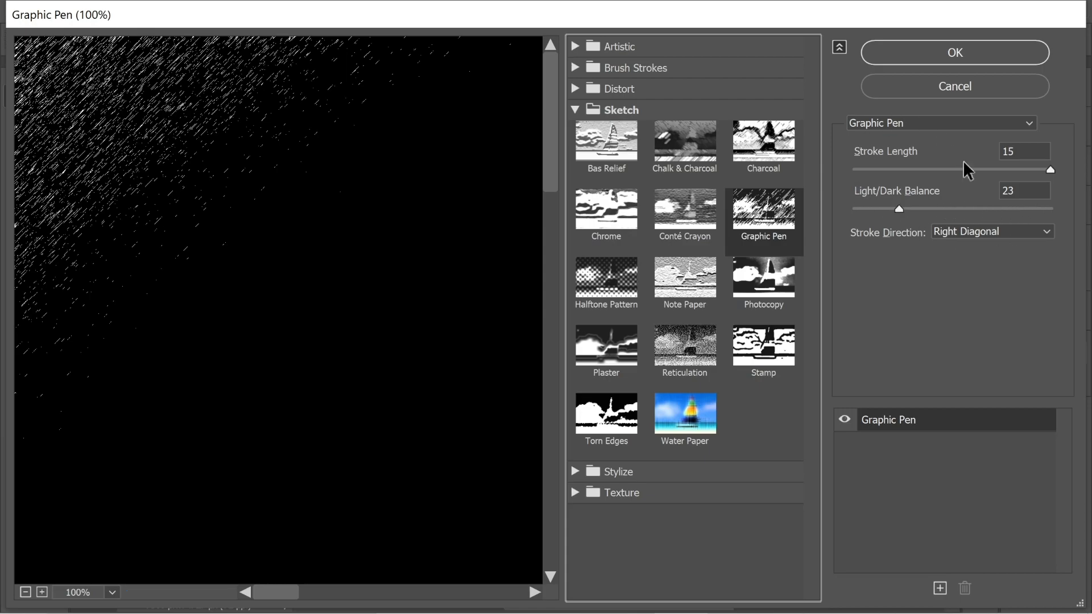
{"action": "left_click", "coordinate": [949, 53]}
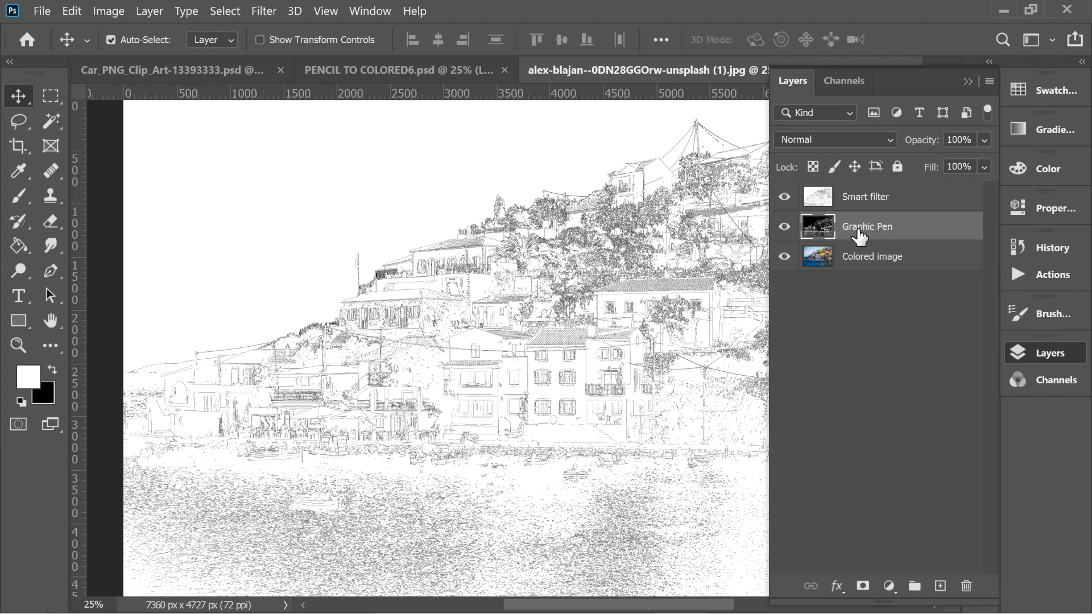
Step: Hide the Smart filter layer and invert the colors of the Graphic Pen layer
{"action": "left_click", "coordinate": [785, 197]}
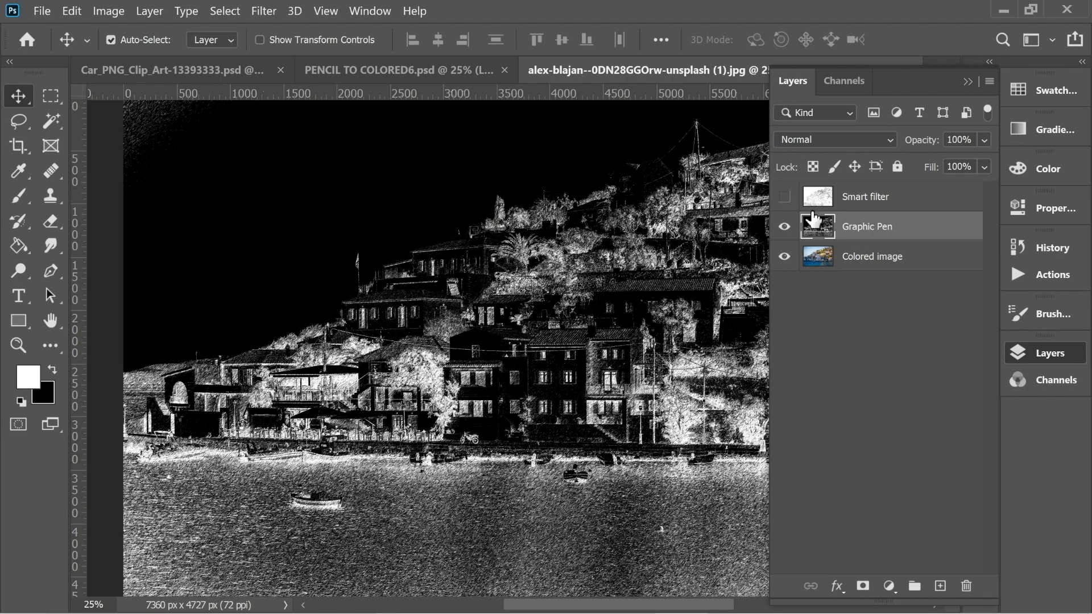
{"action": "left_click", "coordinate": [108, 10]}
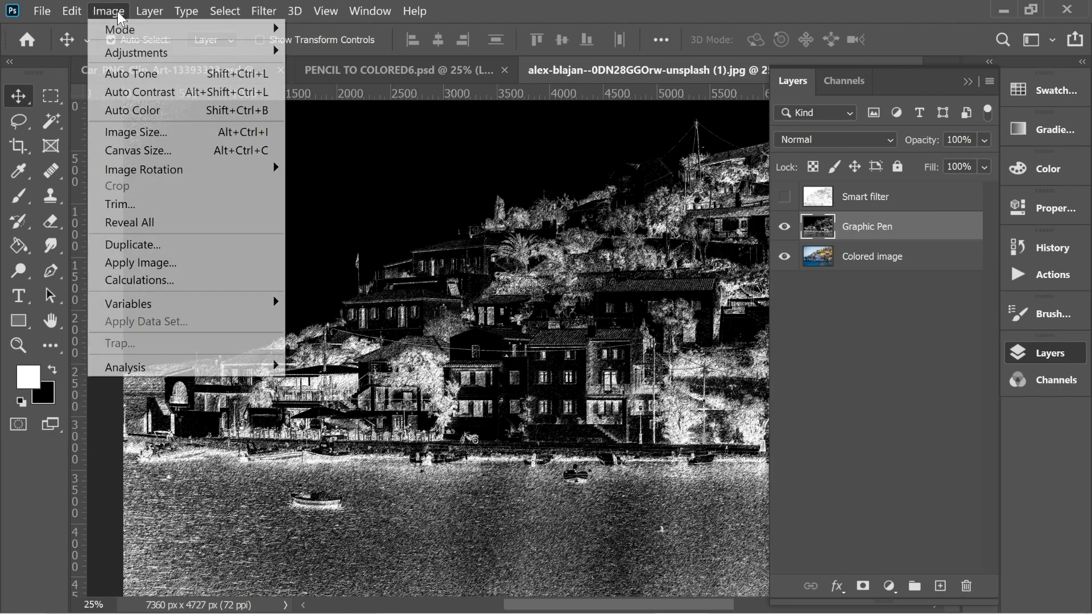
{"action": "mouse_move", "coordinate": [148, 52]}
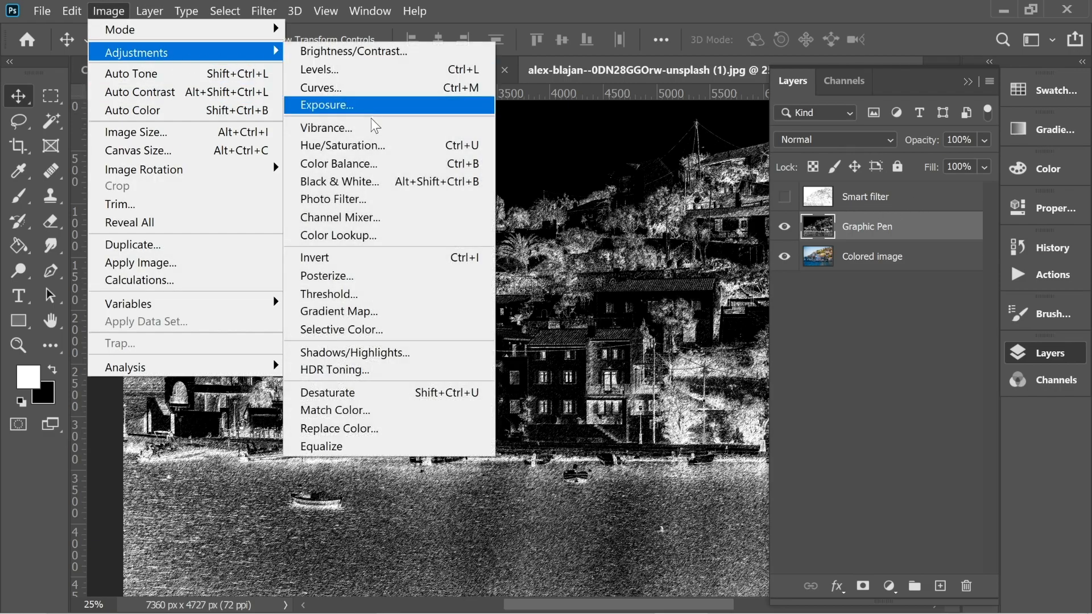
{"action": "left_click", "coordinate": [386, 254]}
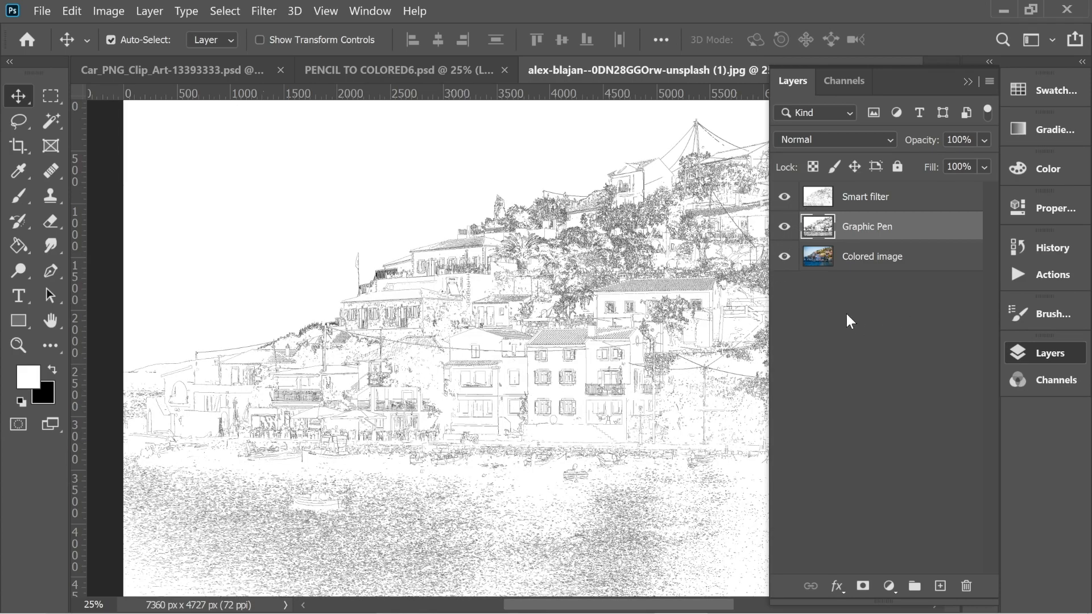
Step: Duplicate the Colored image layer again and hide the Graphic Pen and Smart filter layers above the copy
{"action": "left_click", "coordinate": [862, 279]}
{"action": "left_click", "coordinate": [868, 259]}
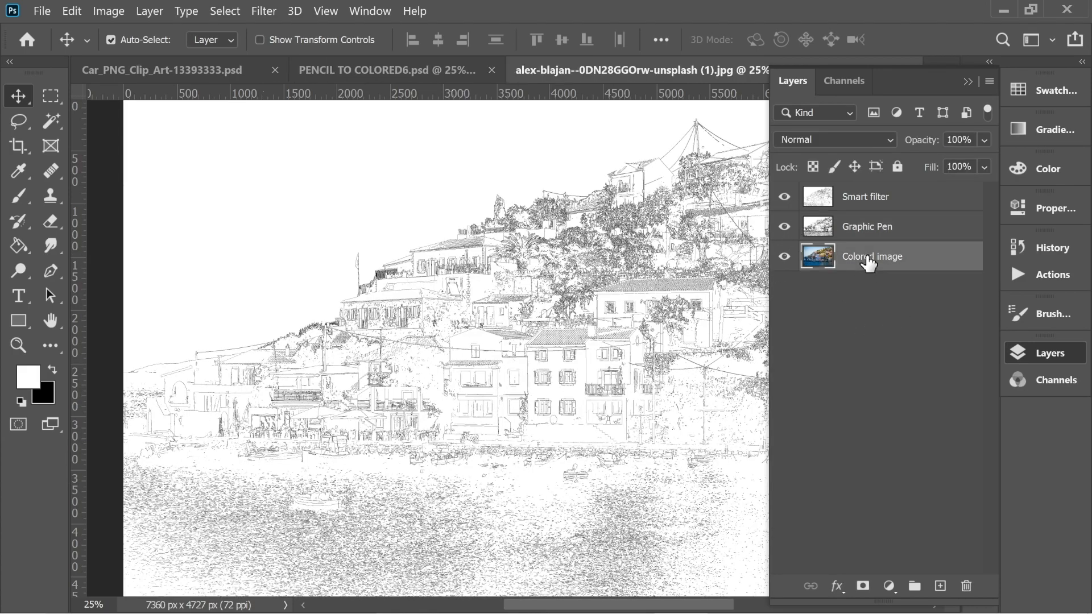
{"action": "key", "text": "ctrl+j"}
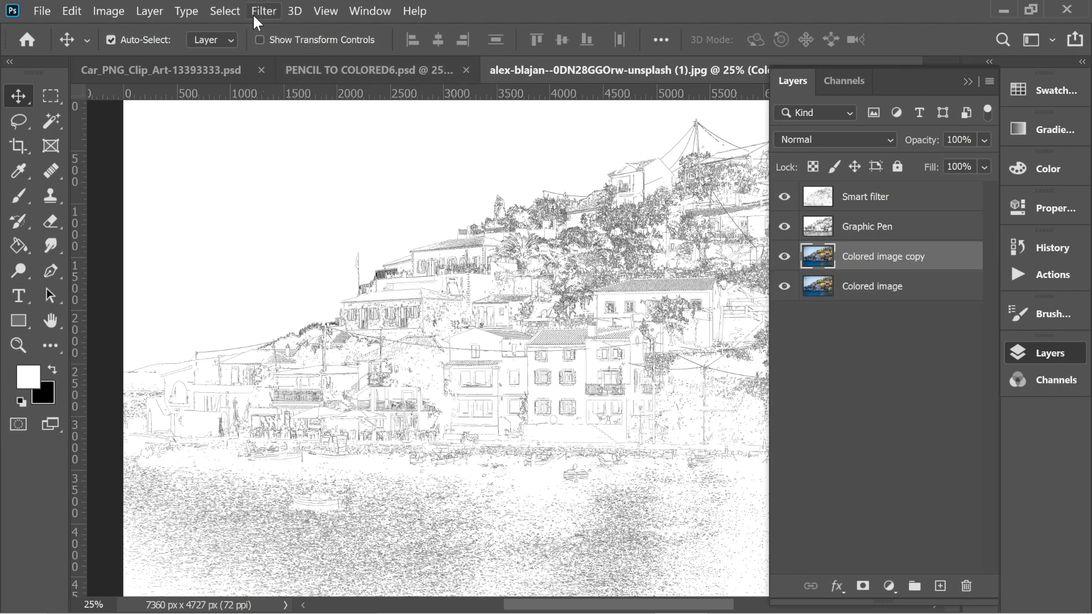
{"action": "left_click", "coordinate": [784, 226]}
{"action": "left_click", "coordinate": [784, 197]}
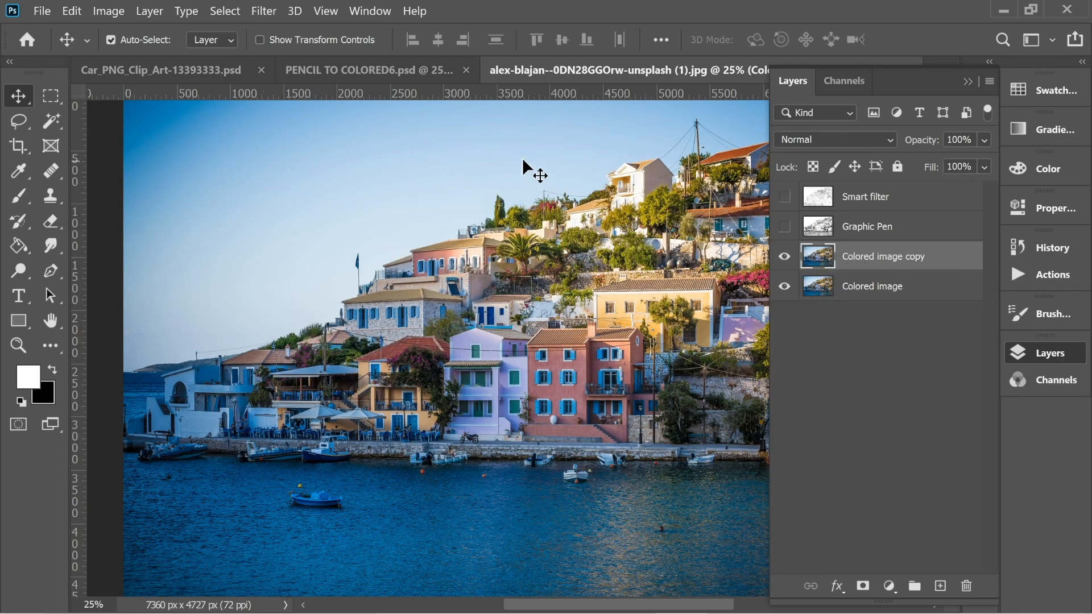
Step: Apply Smart Blur to the Colored image copy with radius 9.1, threshold 21.0, High quality and Edge Only mode
{"action": "left_click", "coordinate": [264, 11]}
{"action": "mouse_move", "coordinate": [292, 205]}
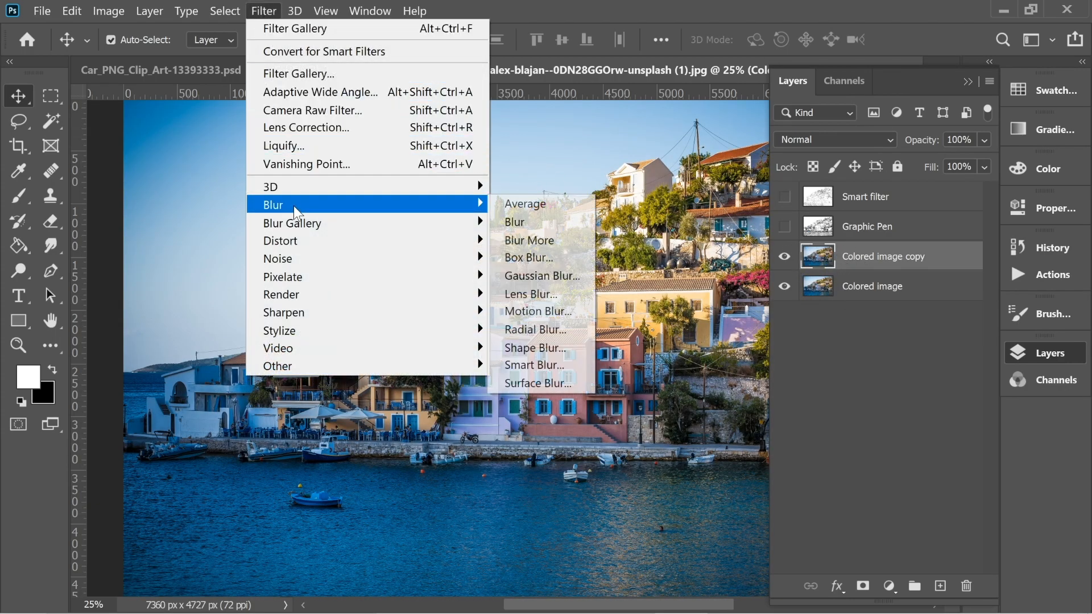
{"action": "left_click", "coordinate": [550, 369]}
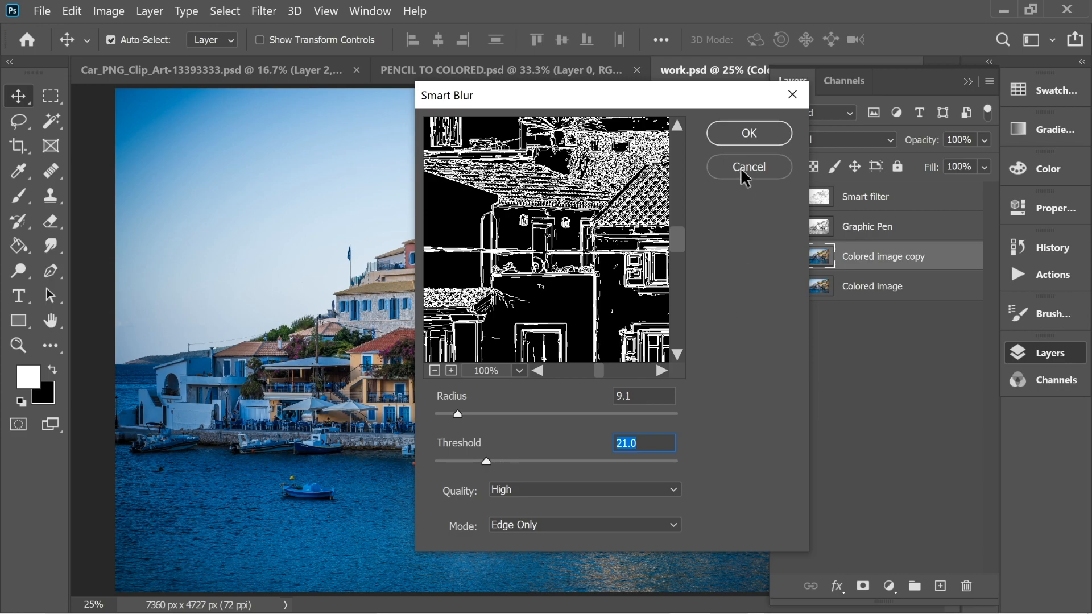
{"action": "left_click", "coordinate": [749, 133]}
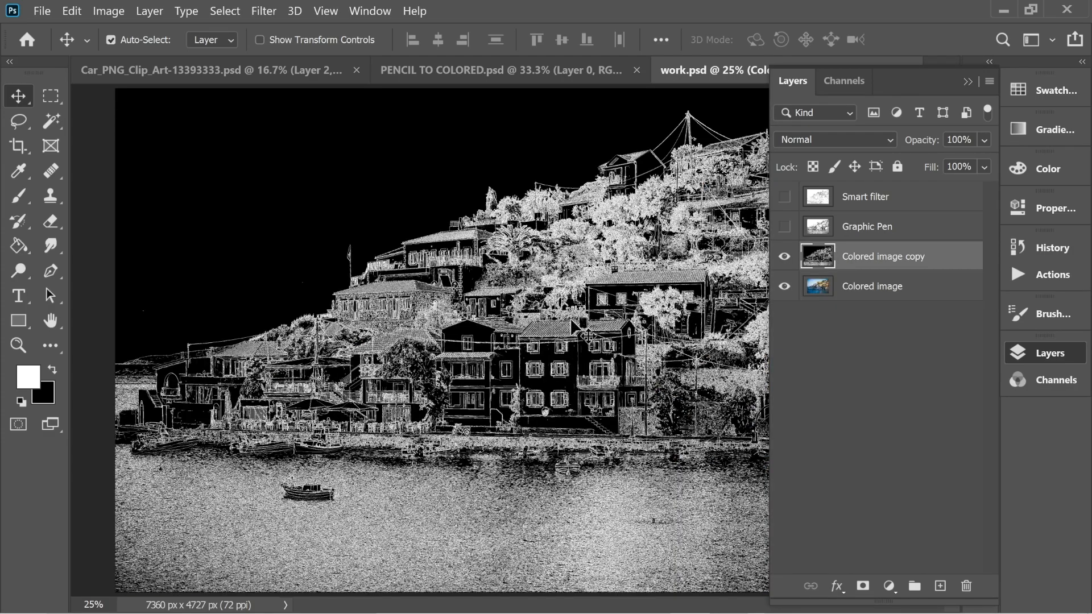
Step: Invert the colors of the Colored image copy layer
{"action": "left_click", "coordinate": [108, 10]}
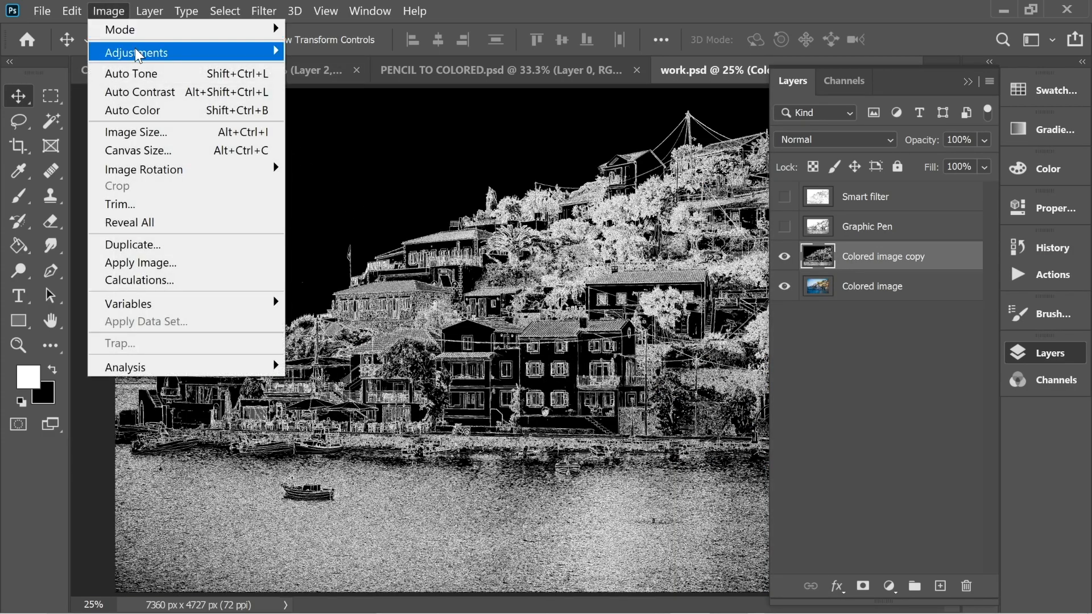
{"action": "mouse_move", "coordinate": [142, 52]}
{"action": "left_click", "coordinate": [399, 259]}
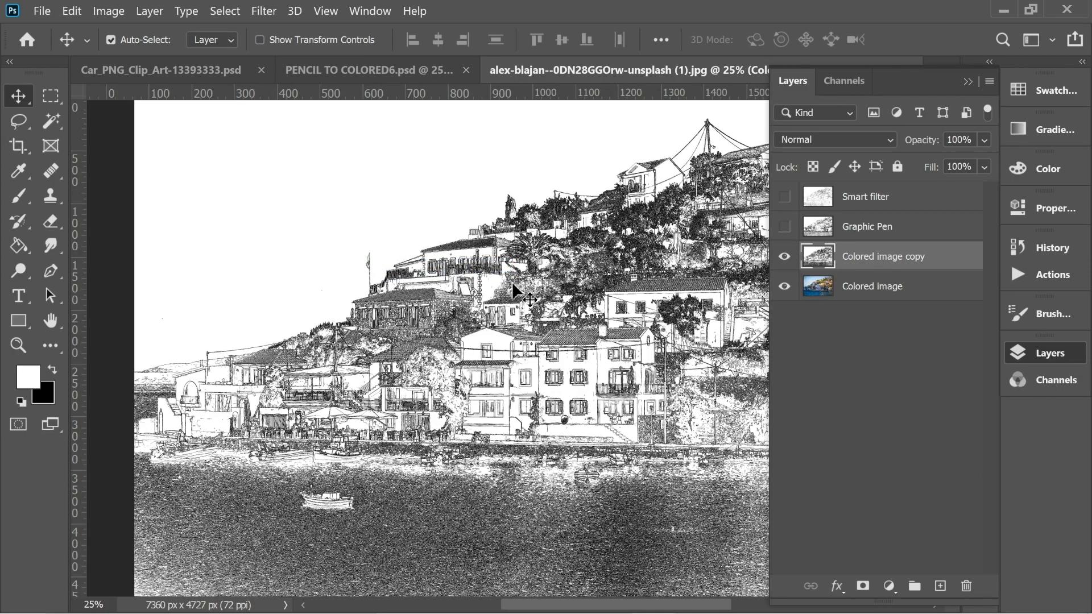
Step: Set the Colored image copy to Multiply blending and stack it directly above the Graphic Pen layer, with that layer shown
{"action": "left_click", "coordinate": [820, 146]}
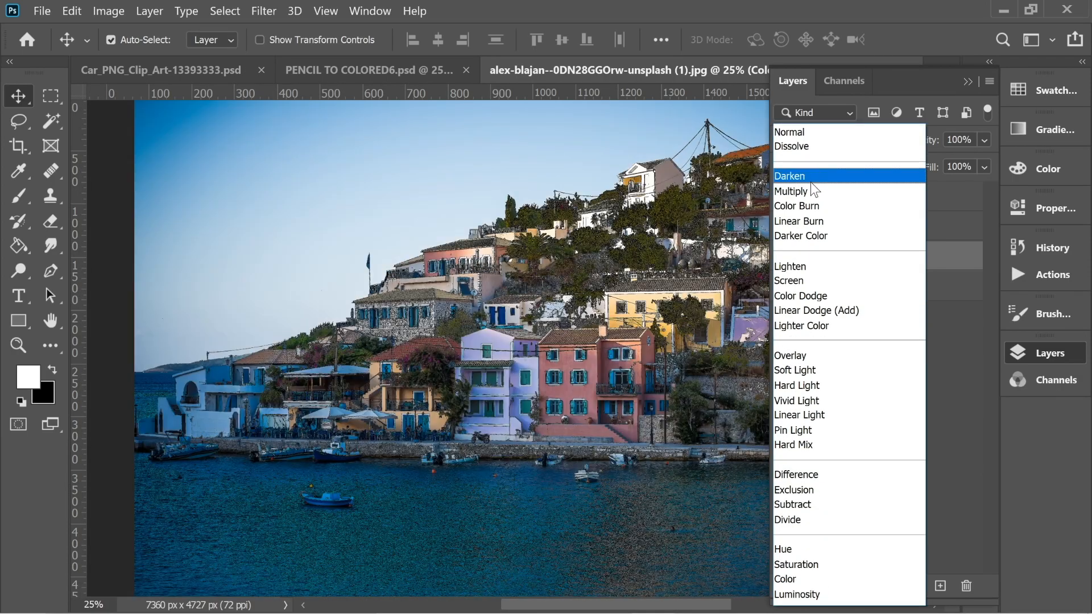
{"action": "left_click", "coordinate": [810, 190]}
{"action": "left_click_drag", "start_coordinate": [876, 261], "coordinate": [871, 228]}
{"action": "left_click", "coordinate": [785, 257]}
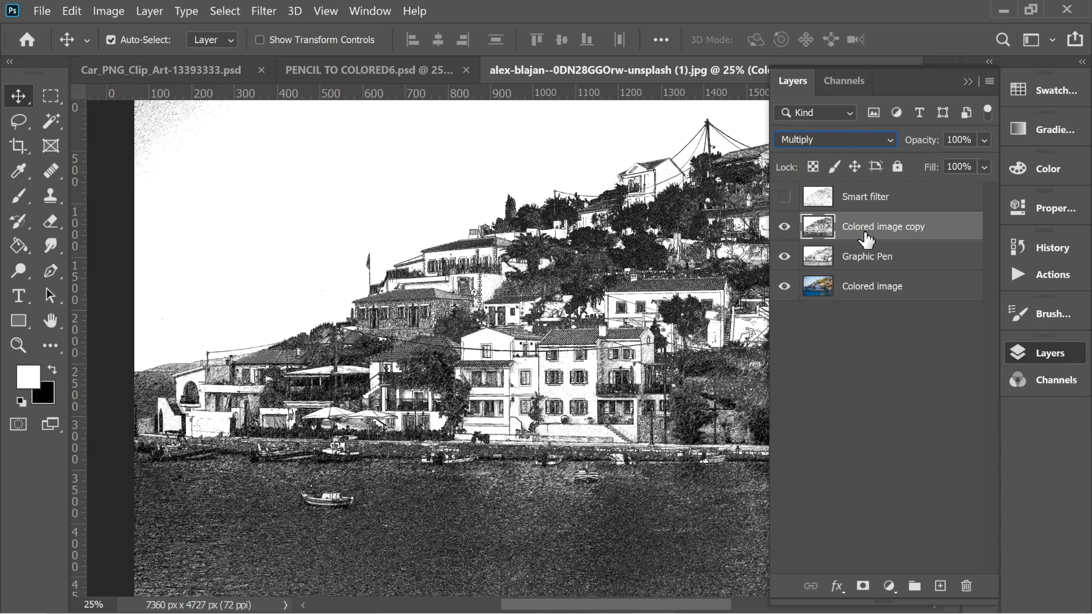
Step: Set the Colored image copy's lightness to 50 with Hue/Saturation and clip the layer to the Graphic Pen layer
{"action": "left_click", "coordinate": [108, 11]}
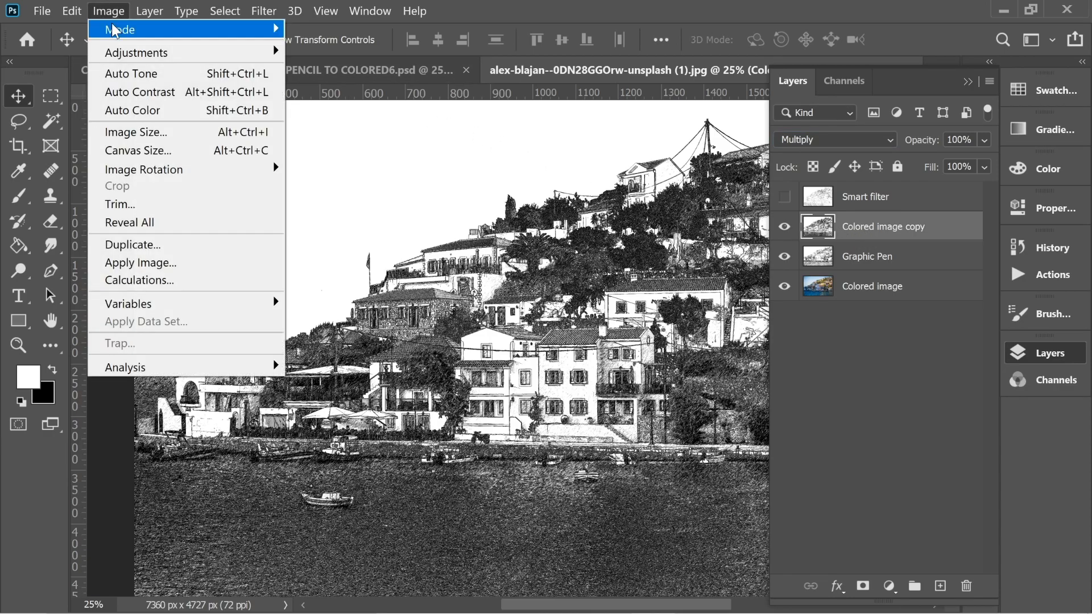
{"action": "mouse_move", "coordinate": [134, 54]}
{"action": "left_click", "coordinate": [377, 145]}
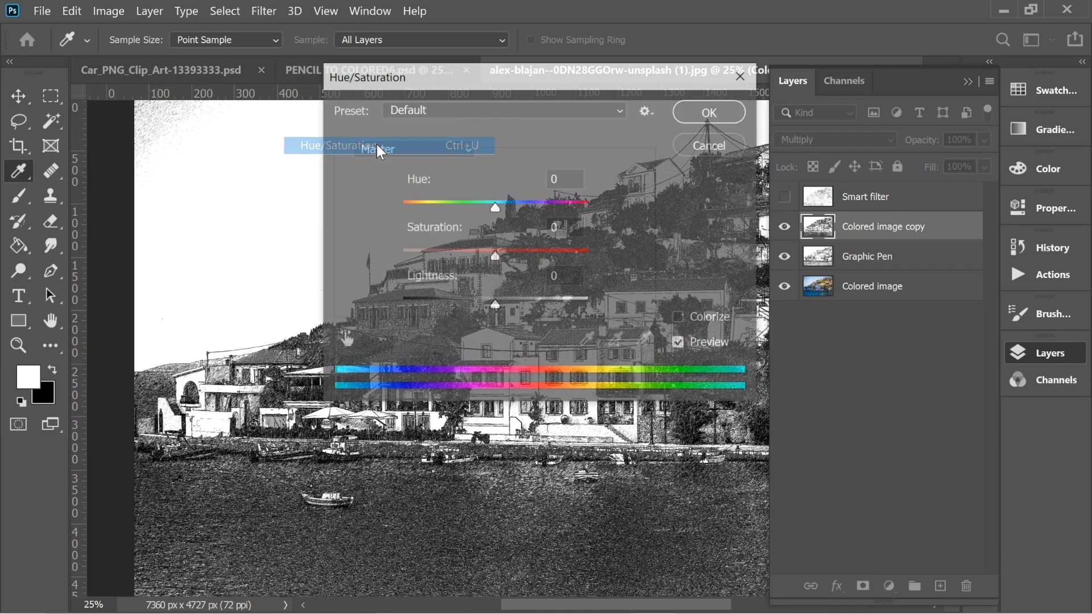
{"action": "type", "text": "50"}
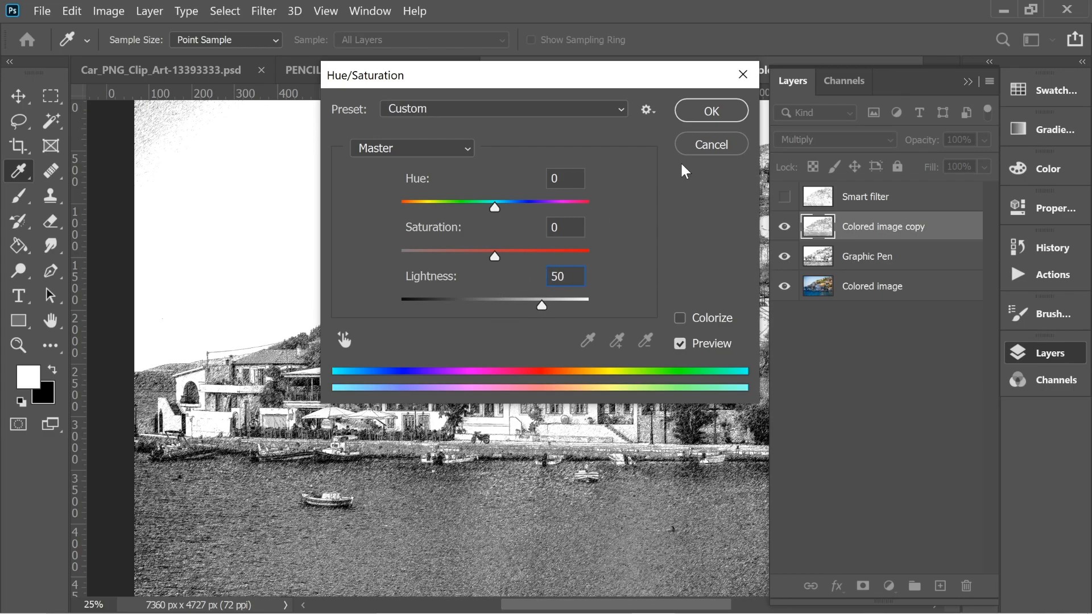
{"action": "left_click", "coordinate": [715, 110]}
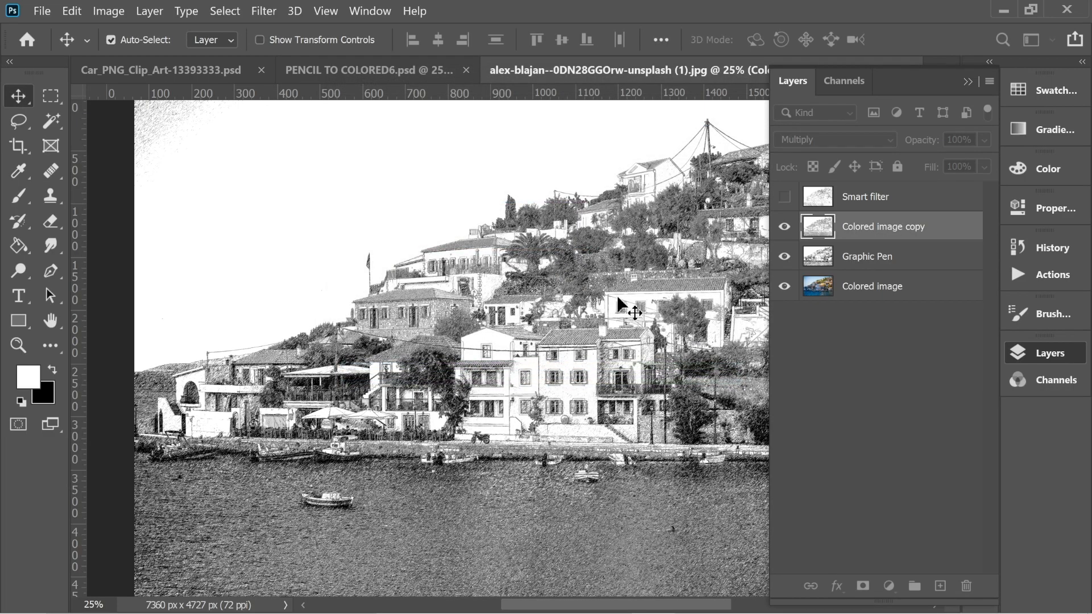
{"action": "right_click", "coordinate": [865, 227]}
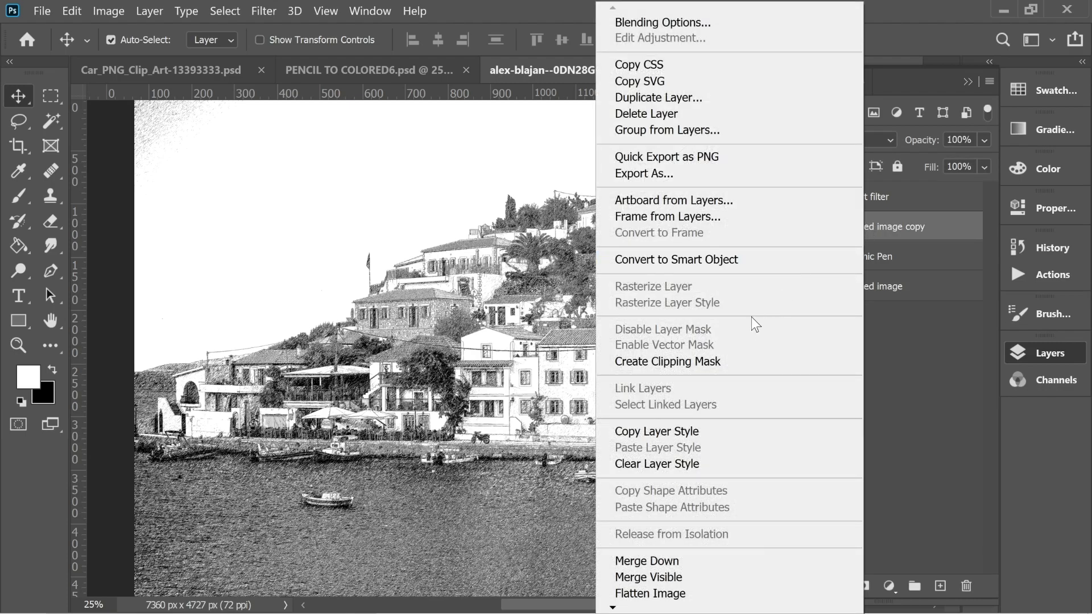
{"action": "left_click", "coordinate": [727, 361]}
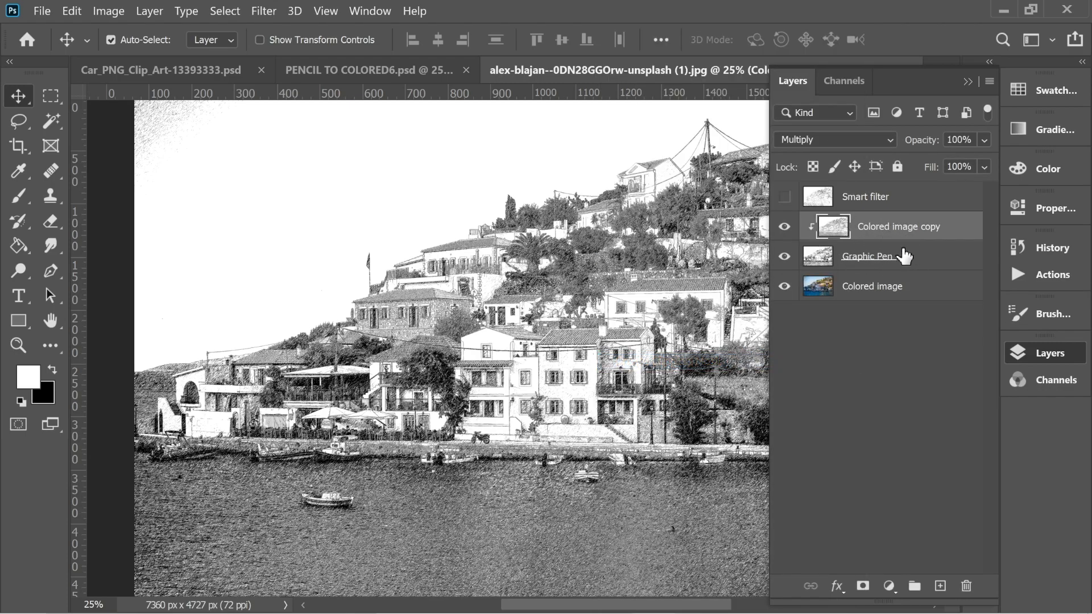
Step: Compare the Smart filter and Graphic Pen results by toggling their visibility, leaving both layers shown
{"action": "left_click", "coordinate": [903, 257]}
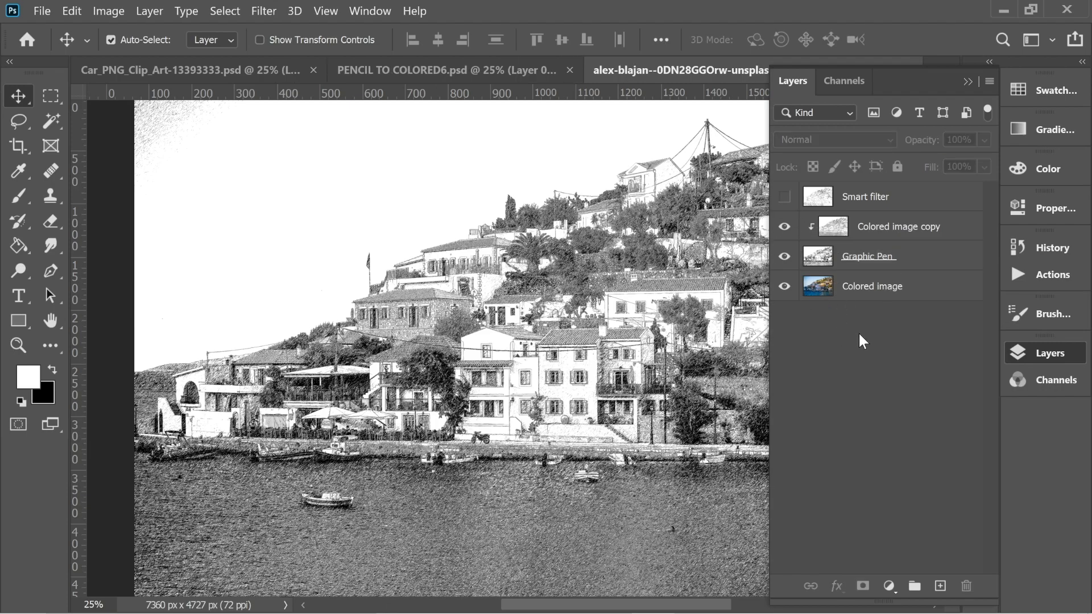
{"action": "left_click", "coordinate": [785, 196]}
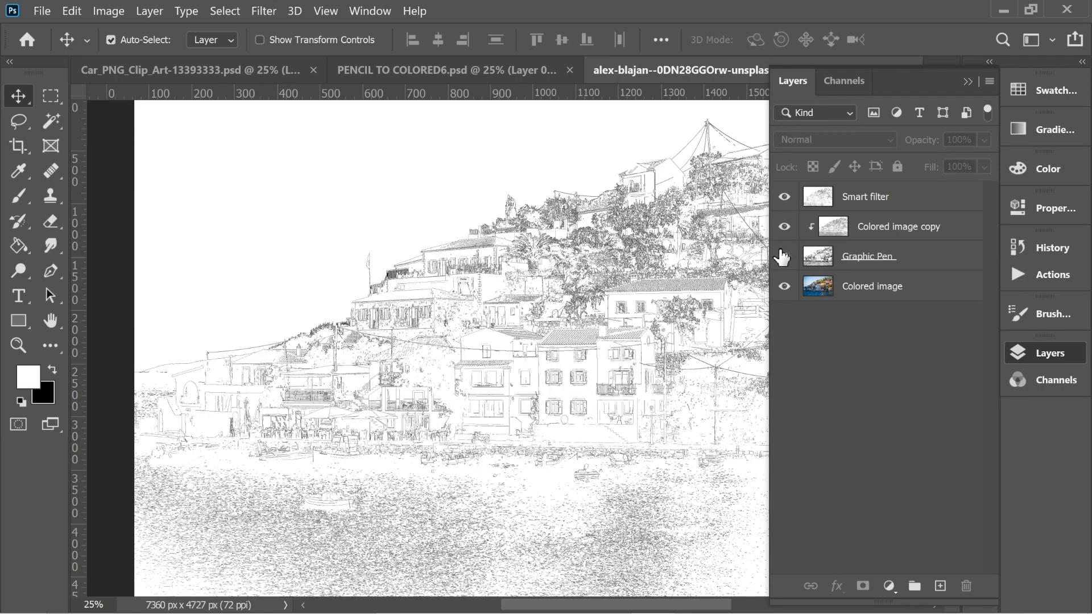
{"action": "left_click", "coordinate": [784, 196]}
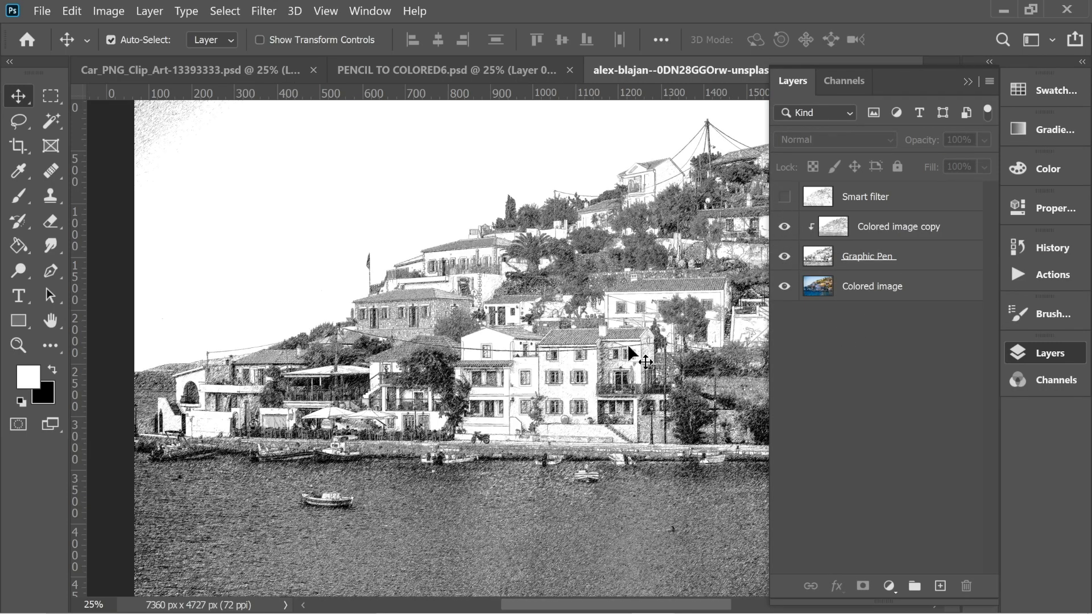
{"action": "left_click", "coordinate": [785, 257]}
{"action": "left_click", "coordinate": [785, 256]}
{"action": "left_click", "coordinate": [784, 197]}
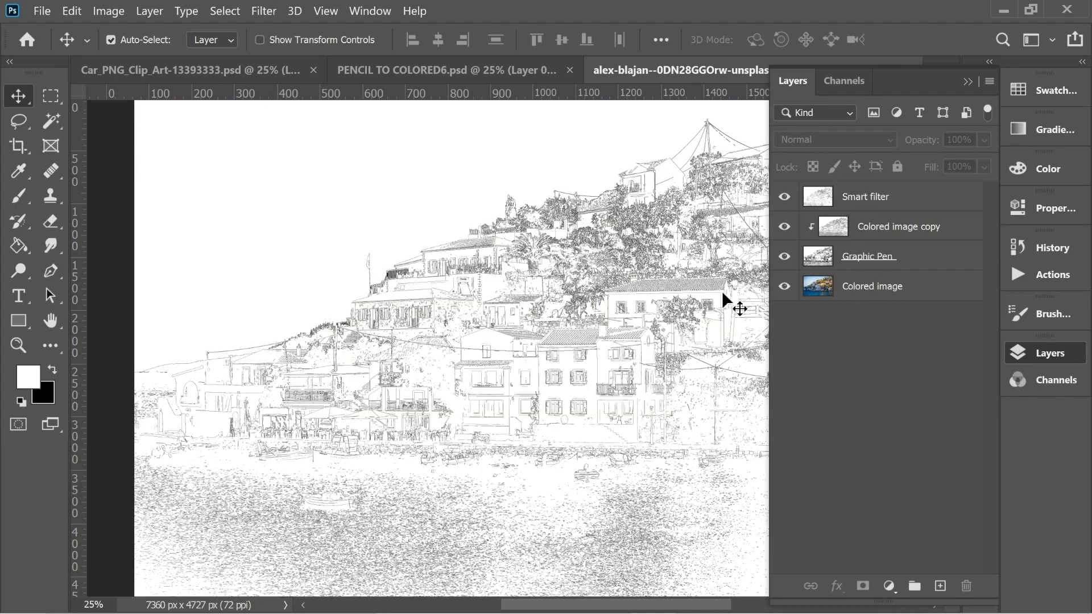
Step: Duplicate the Smart filter layer and rename the duplicate Gradient
{"action": "left_click", "coordinate": [866, 200]}
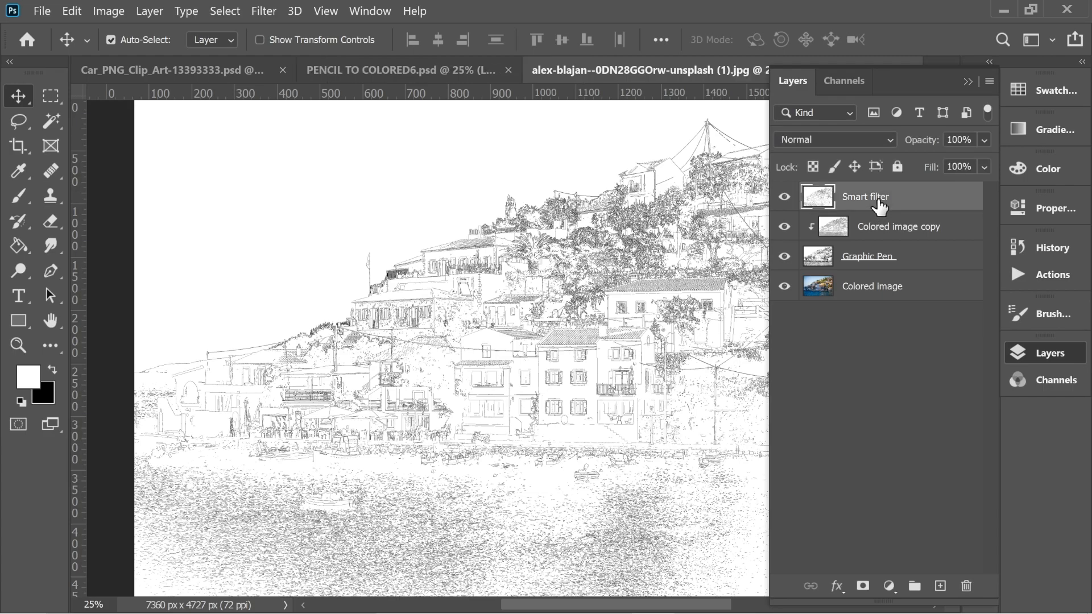
{"action": "key", "text": "ctrl+j"}
{"action": "double_click", "coordinate": [865, 200]}
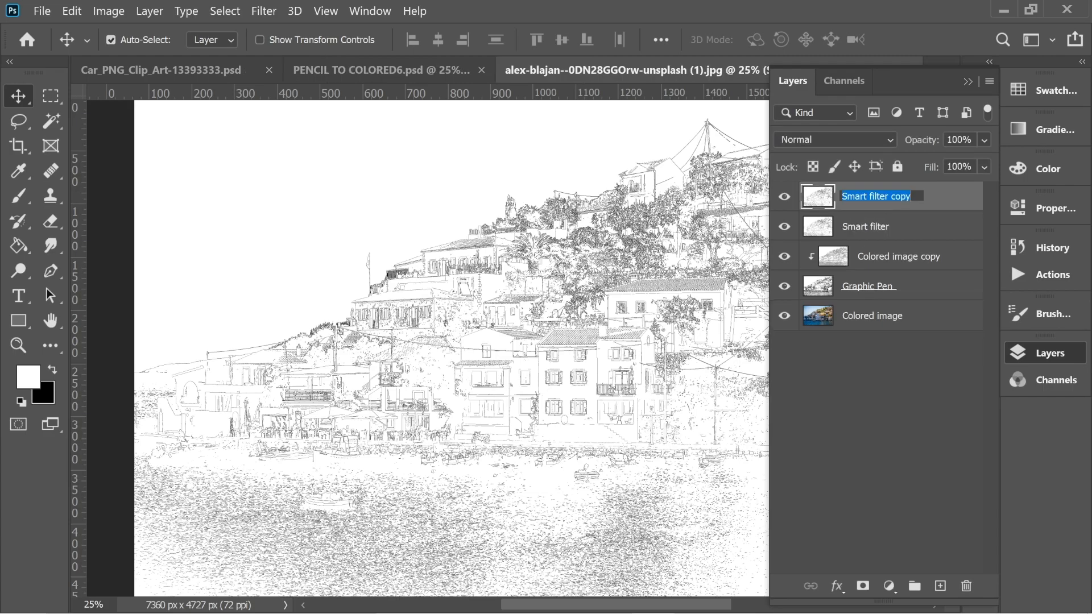
{"action": "type", "text": "Gradi"}
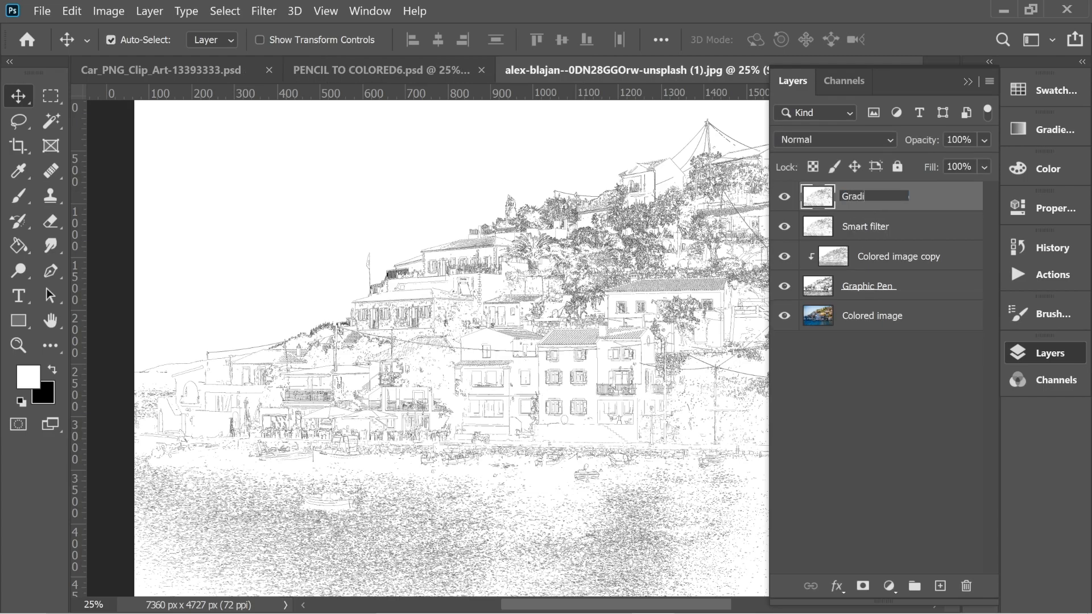
{"action": "type", "text": "ent"}
{"action": "left_click", "coordinate": [811, 363]}
Step: Apply a linear black-to-white Gradient Overlay to the Gradient layer, angle 14°, with the black stop at 25% and the white stop at 50%
{"action": "left_click", "coordinate": [862, 198]}
{"action": "right_click", "coordinate": [859, 205]}
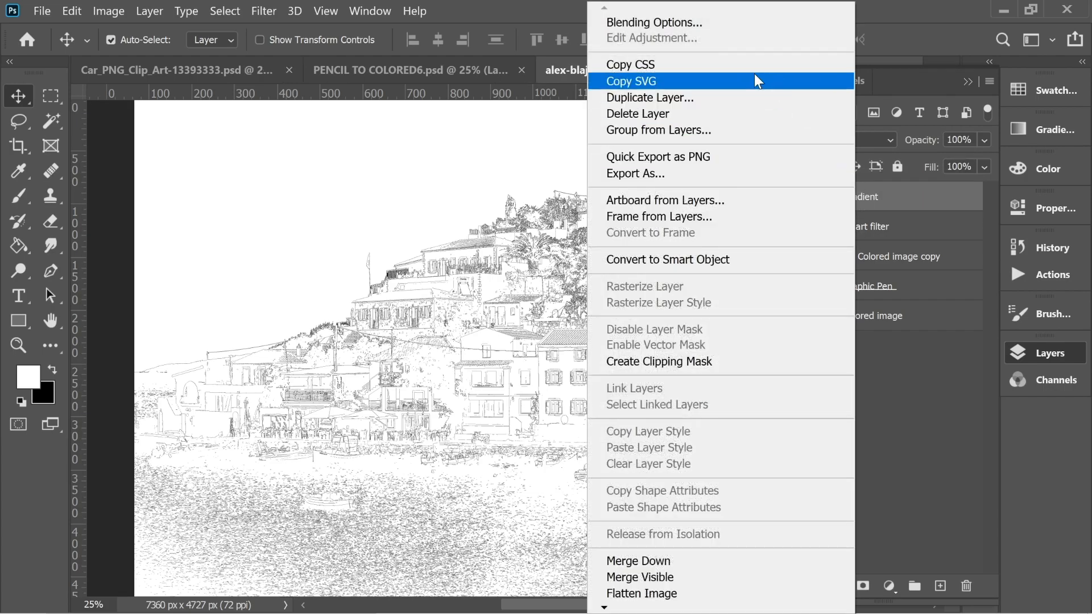
{"action": "left_click", "coordinate": [654, 23]}
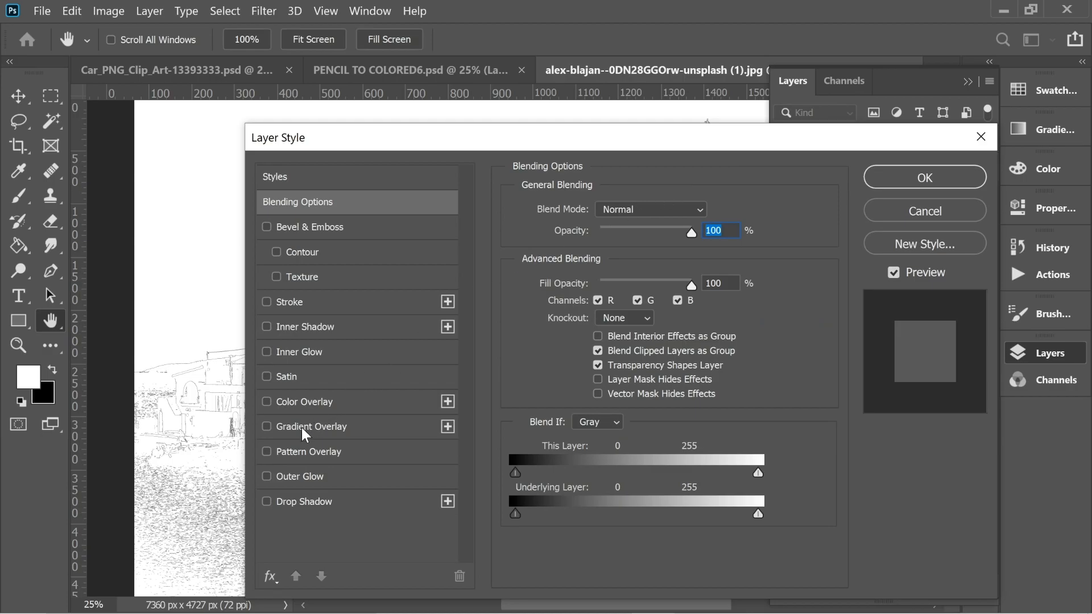
{"action": "left_click", "coordinate": [300, 437]}
{"action": "left_click_drag", "start_coordinate": [620, 144], "coordinate": [783, 146]}
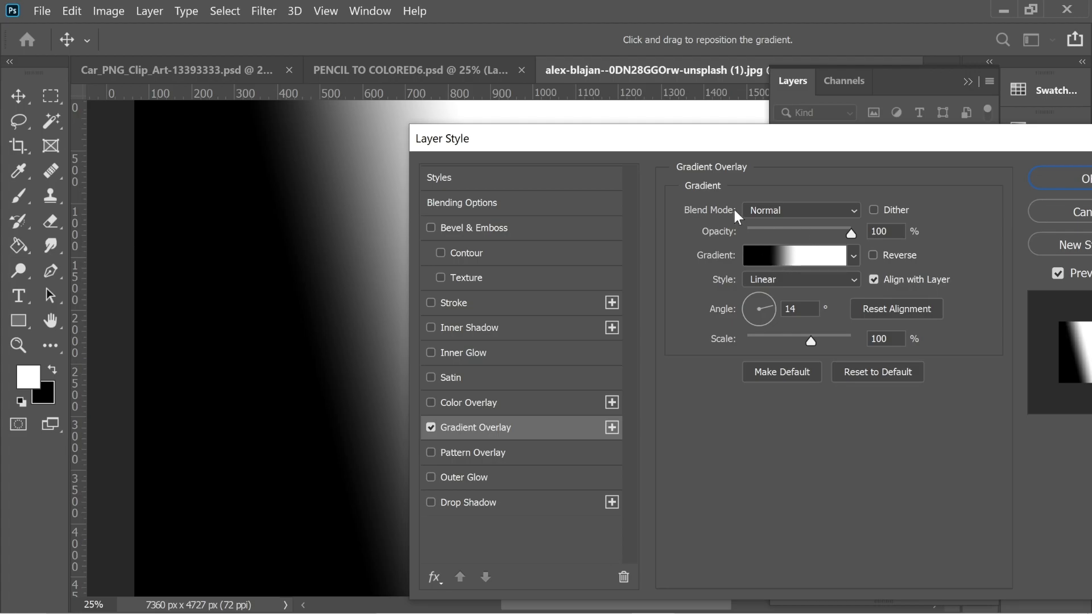
{"action": "left_click_drag", "start_coordinate": [762, 145], "coordinate": [700, 126]}
{"action": "left_click", "coordinate": [746, 243]}
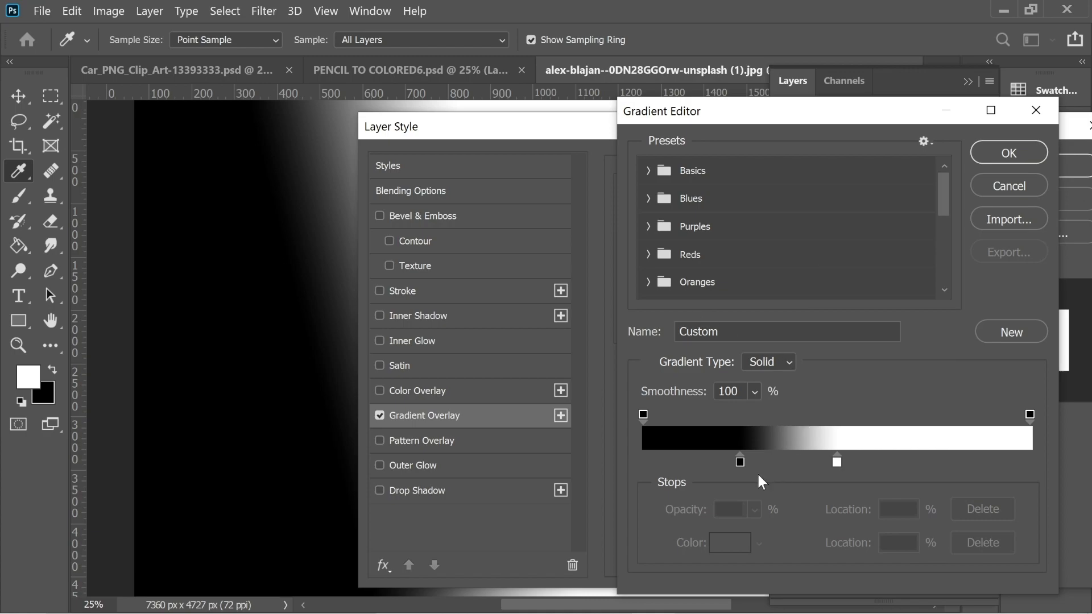
{"action": "left_click", "coordinate": [740, 462]}
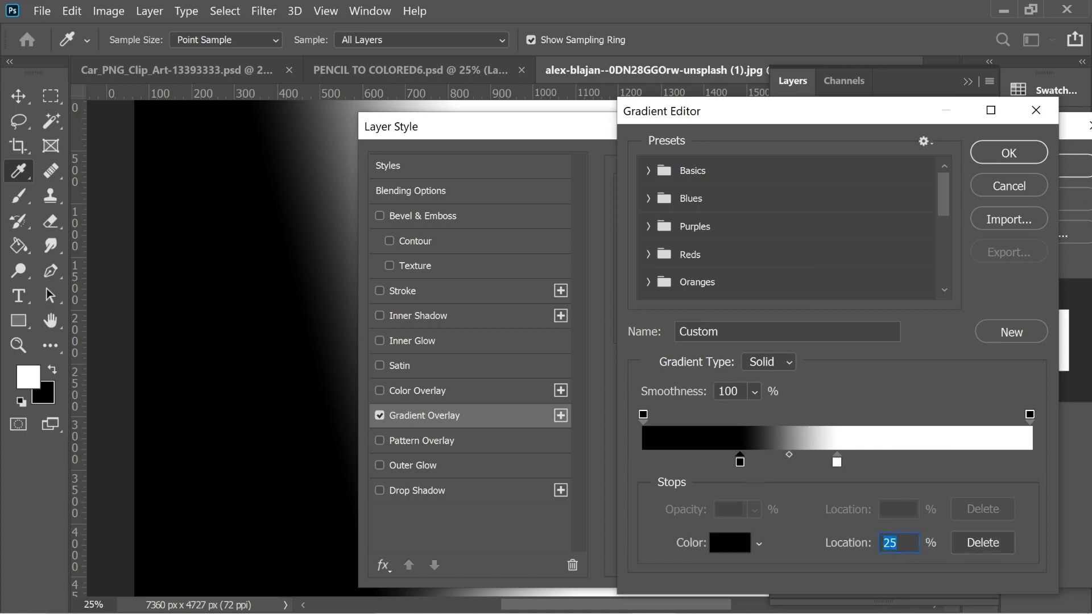
{"action": "left_click", "coordinate": [838, 462]}
{"action": "left_click", "coordinate": [991, 164]}
{"action": "left_click", "coordinate": [984, 232]}
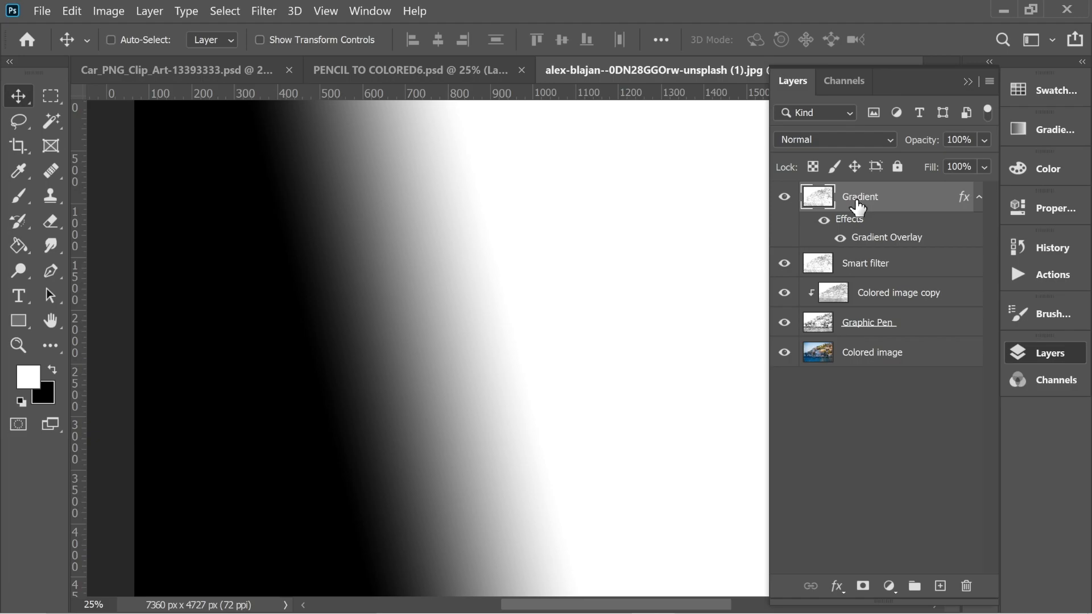
Step: Duplicate the Gradient layer and set the copy's Gradient Overlay stops to 60% for black and 78% for white
{"action": "key", "text": "ctrl+j"}
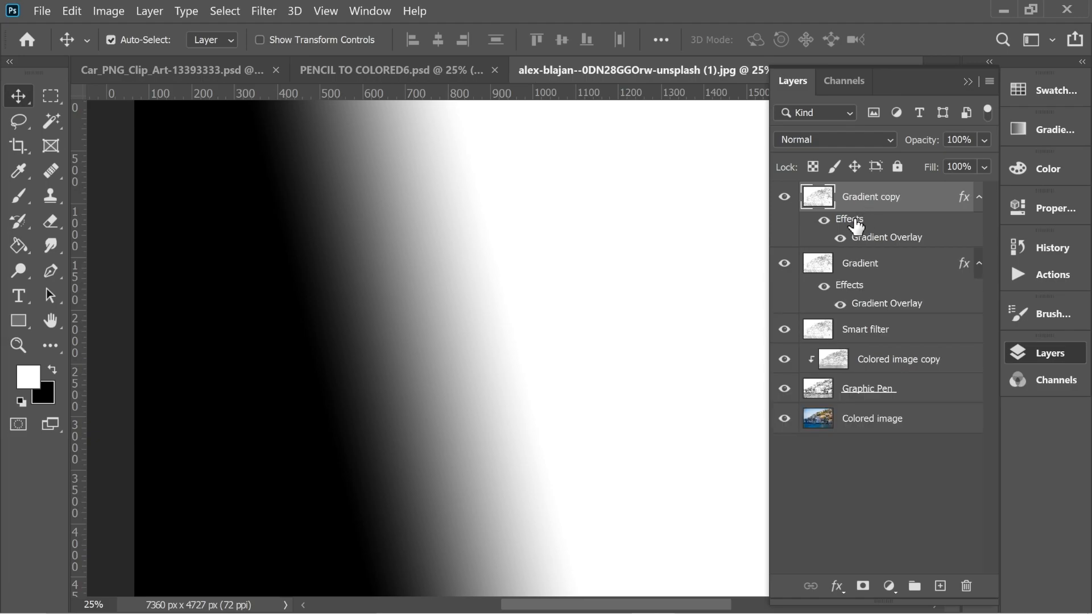
{"action": "double_click", "coordinate": [857, 226]}
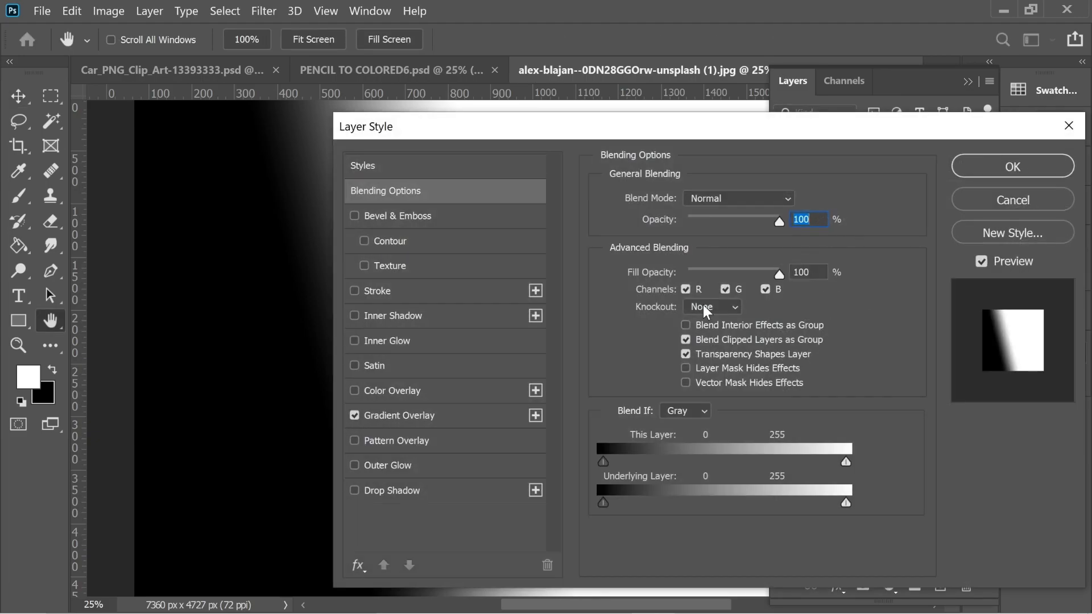
{"action": "left_click", "coordinate": [393, 418]}
{"action": "left_click", "coordinate": [691, 241]}
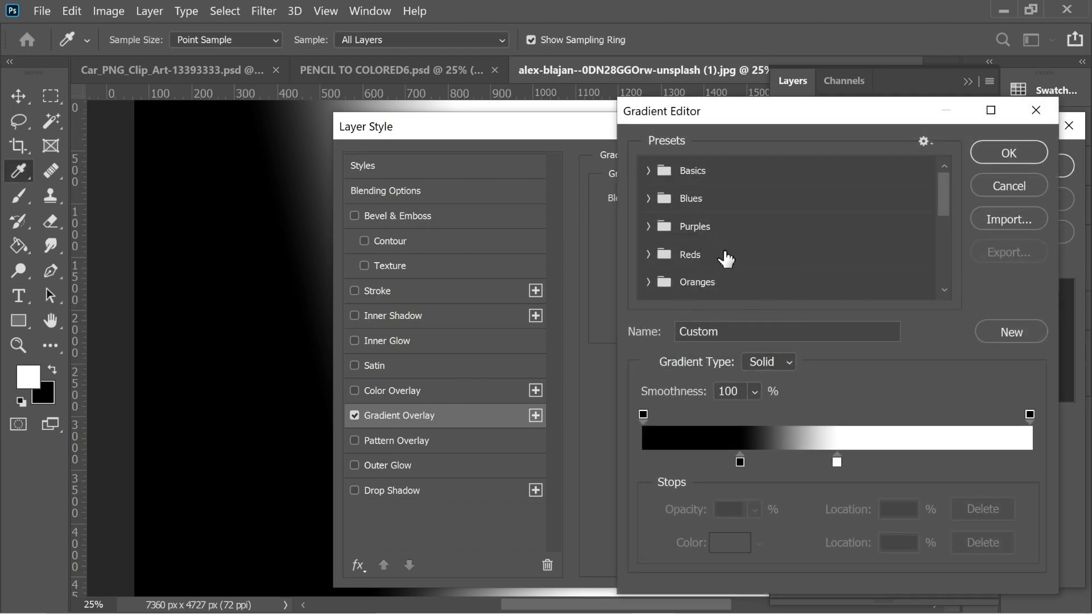
{"action": "left_click", "coordinate": [741, 462]}
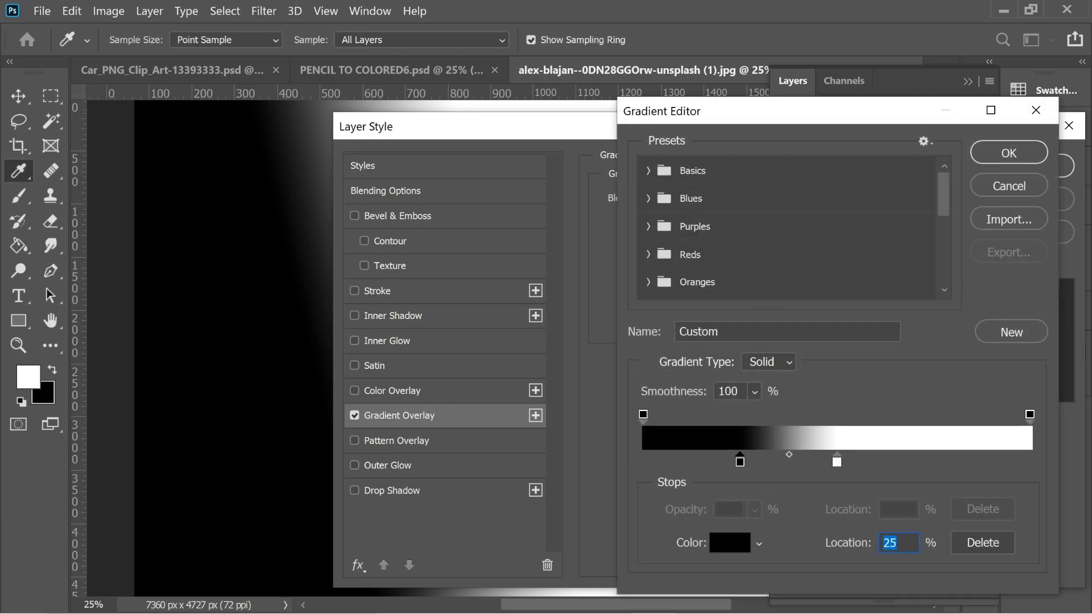
{"action": "type", "text": "60"}
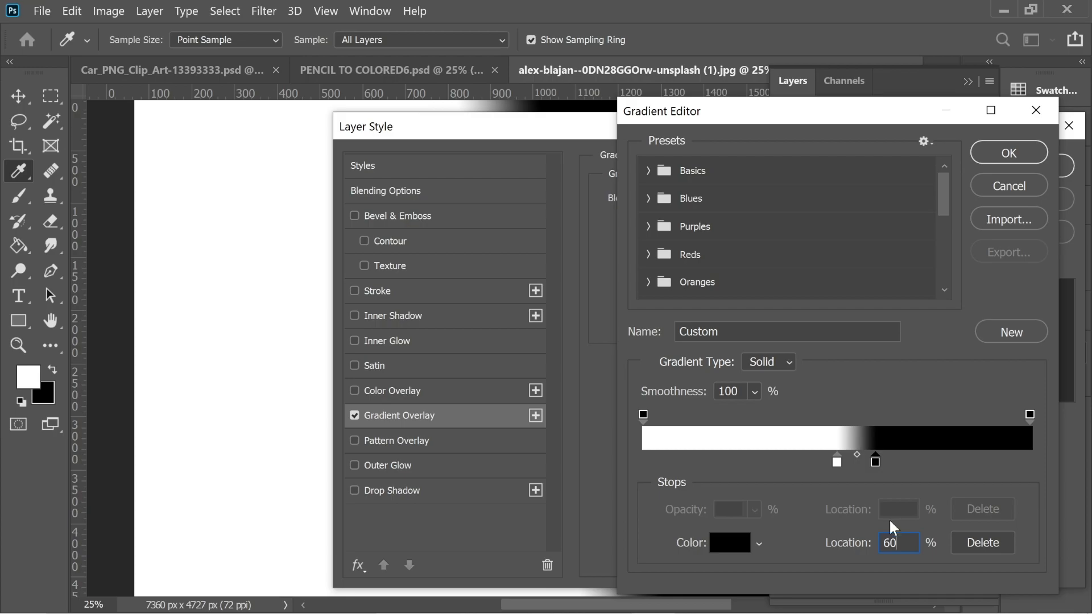
{"action": "left_click", "coordinate": [837, 464]}
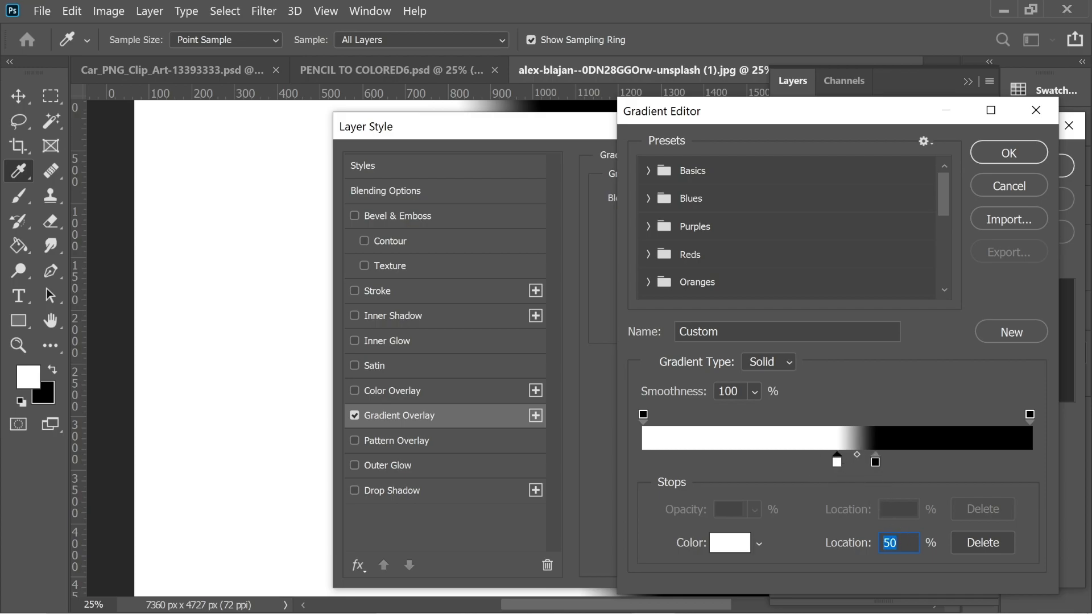
{"action": "type", "text": "78"}
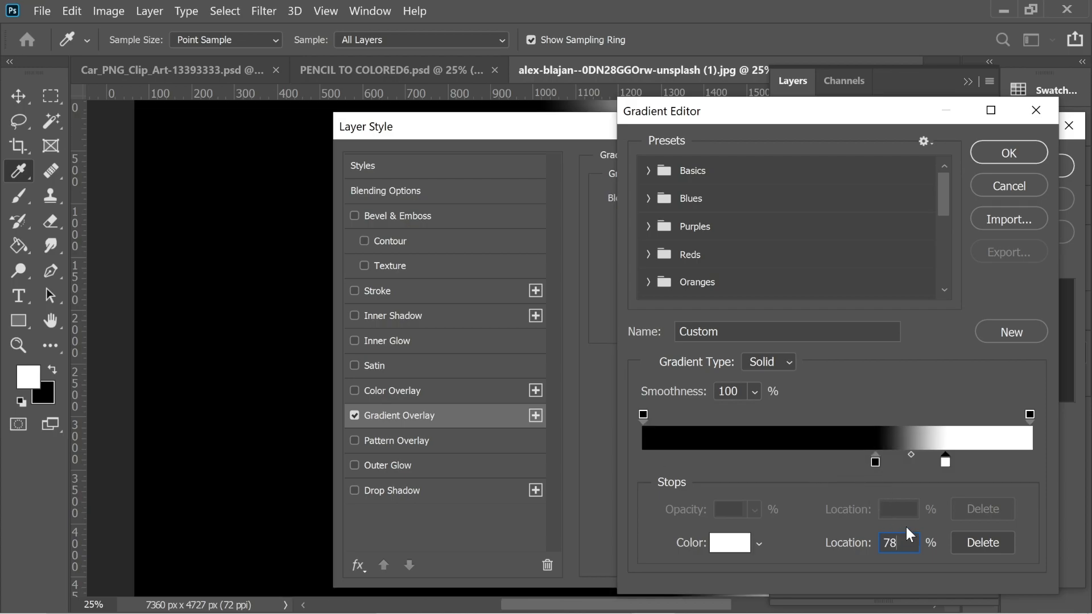
{"action": "left_click", "coordinate": [1004, 160]}
{"action": "left_click", "coordinate": [1008, 166]}
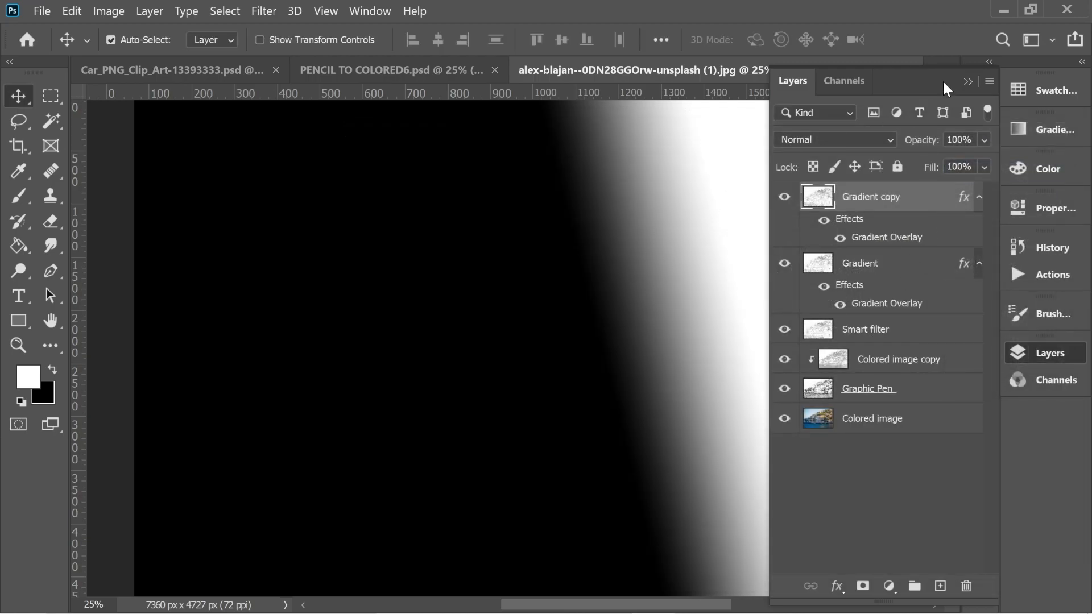
Step: Compare the two gradients across the whole image by toggling the Gradient copy layer's visibility
{"action": "left_click_drag", "start_coordinate": [928, 87], "coordinate": [940, 81]}
{"action": "key", "text": "ctrl+minus"}
{"action": "left_click", "coordinate": [786, 200]}
{"action": "left_click", "coordinate": [786, 200]}
{"action": "left_click", "coordinate": [786, 201]}
{"action": "left_click", "coordinate": [786, 201]}
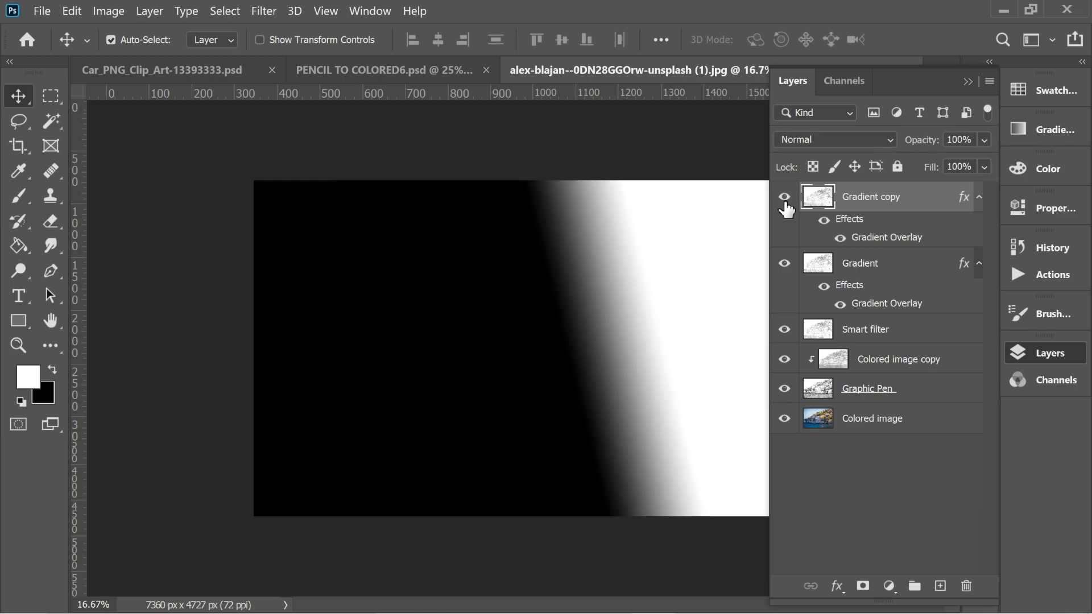
{"action": "left_click", "coordinate": [785, 201]}
Step: Reorder the layers below Gradient so Colored image is first, followed by Colored image copy, Graphic Pen and Smart filter
{"action": "left_click_drag", "start_coordinate": [873, 427], "coordinate": [876, 335]}
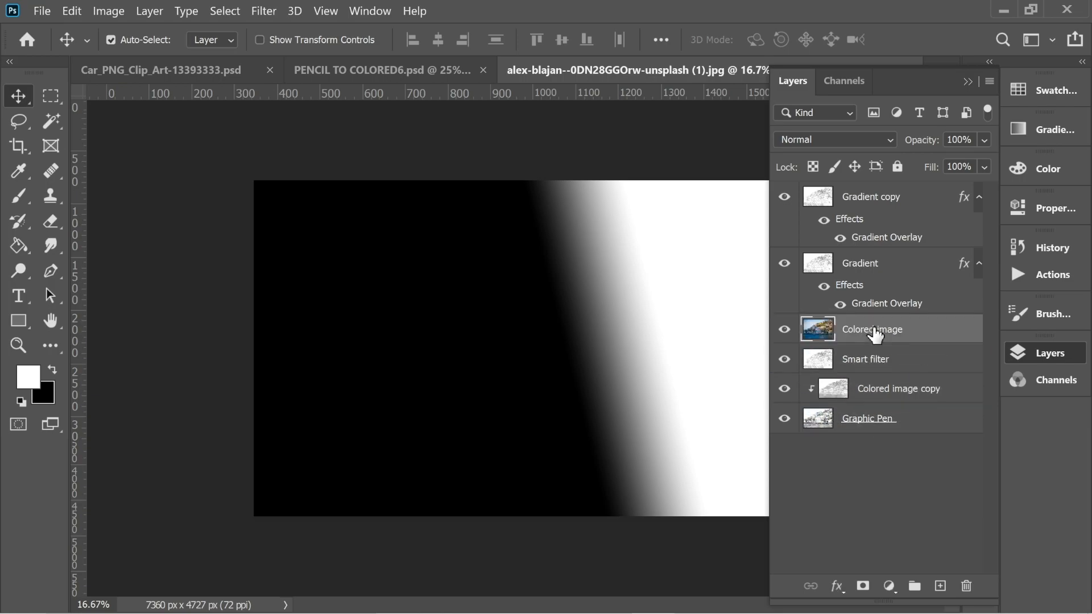
{"action": "left_click", "coordinate": [922, 427]}
{"action": "left_click", "coordinate": [911, 398], "text": "shift"}
{"action": "left_click_drag", "start_coordinate": [921, 429], "coordinate": [909, 352]}
{"action": "left_click", "coordinate": [917, 459]}
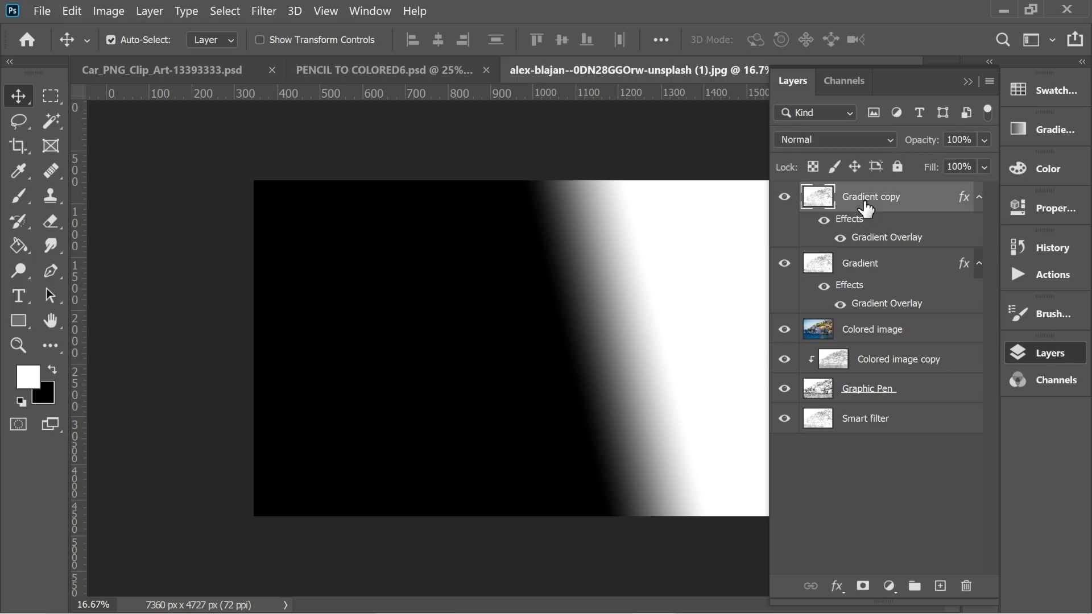
Step: Load the visible Gradient copy's brightness as a selection and add it as a layer mask to Colored image
{"action": "left_click", "coordinate": [785, 198]}
{"action": "left_click", "coordinate": [847, 81]}
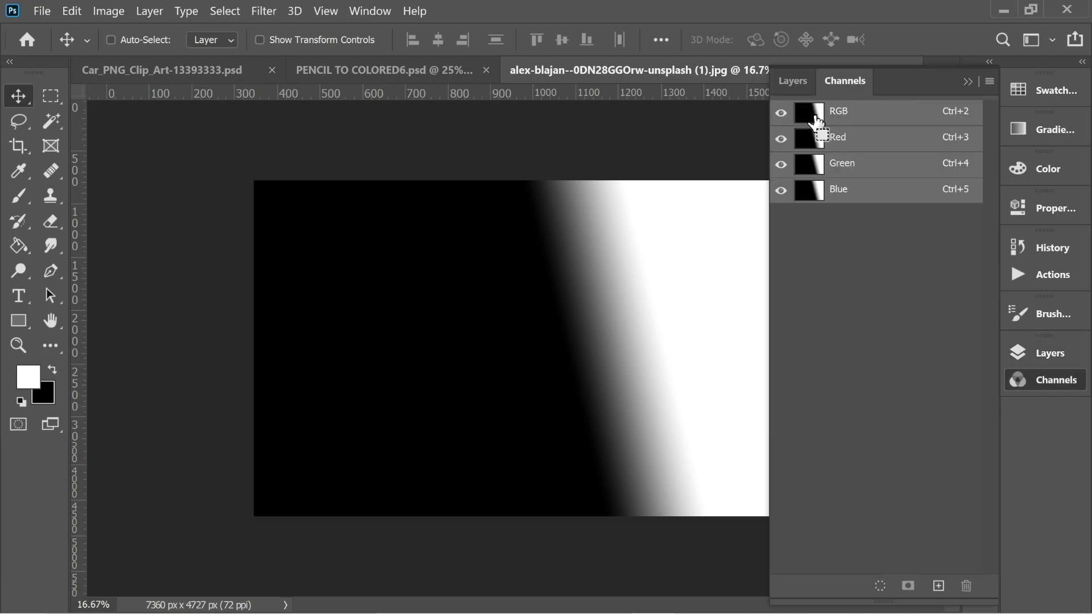
{"action": "left_click", "coordinate": [812, 165], "text": "ctrl"}
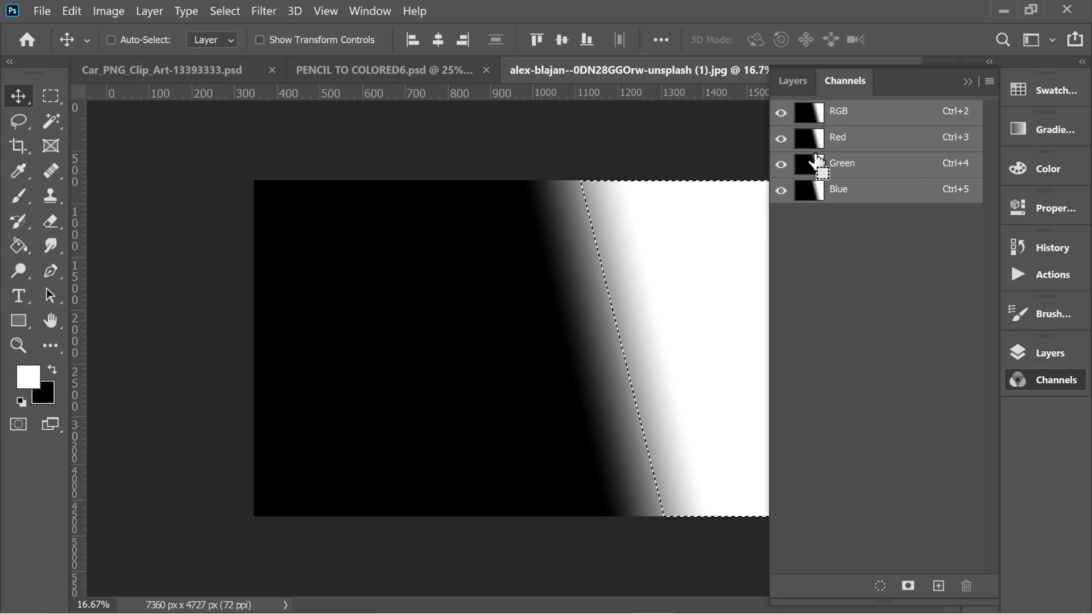
{"action": "left_click", "coordinate": [785, 82]}
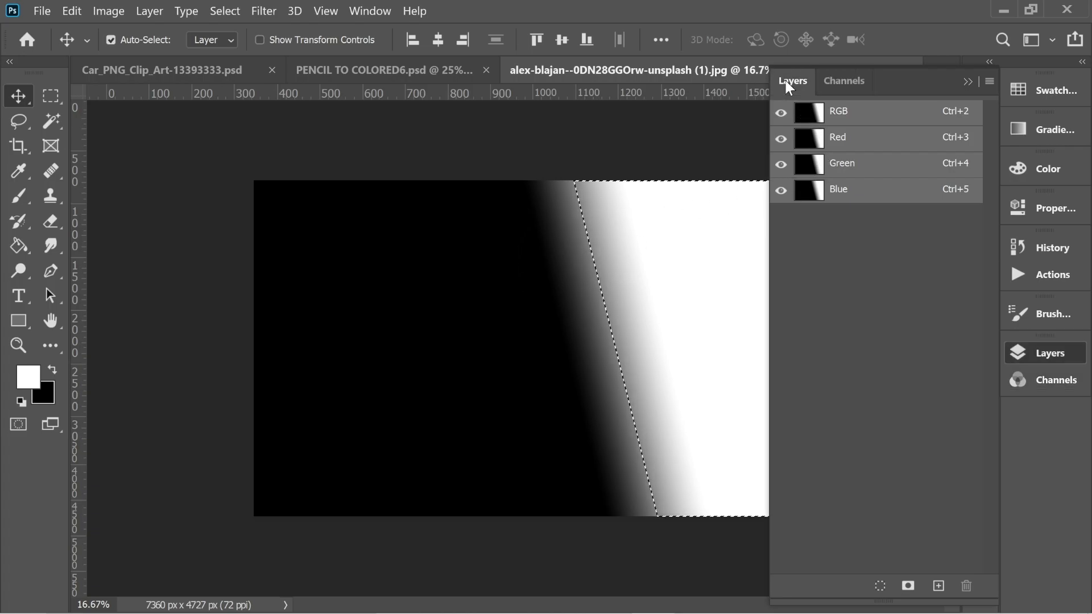
{"action": "left_click", "coordinate": [883, 340]}
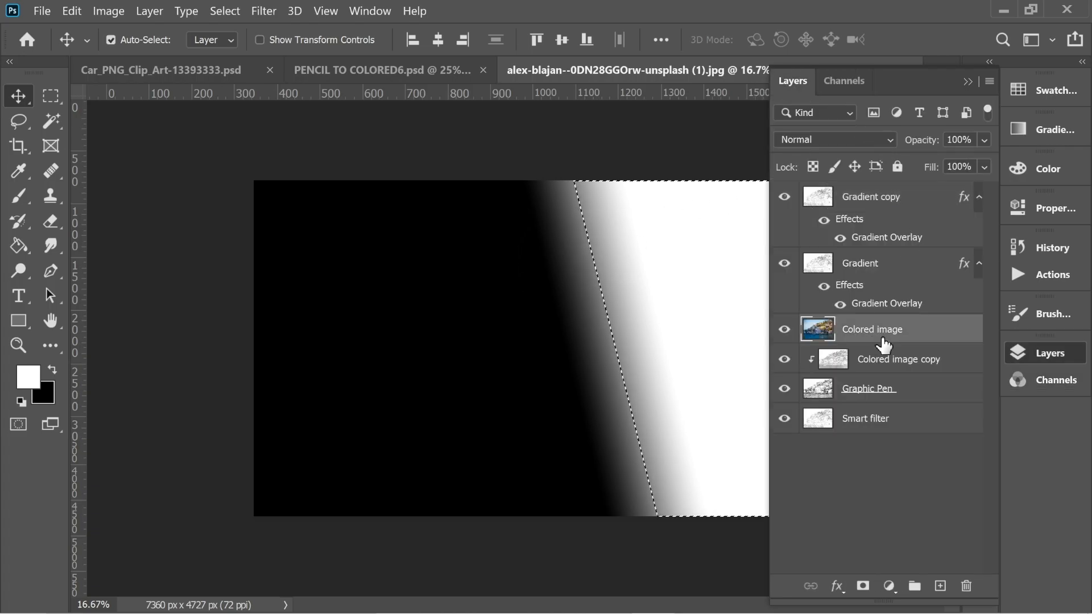
{"action": "left_click", "coordinate": [862, 588]}
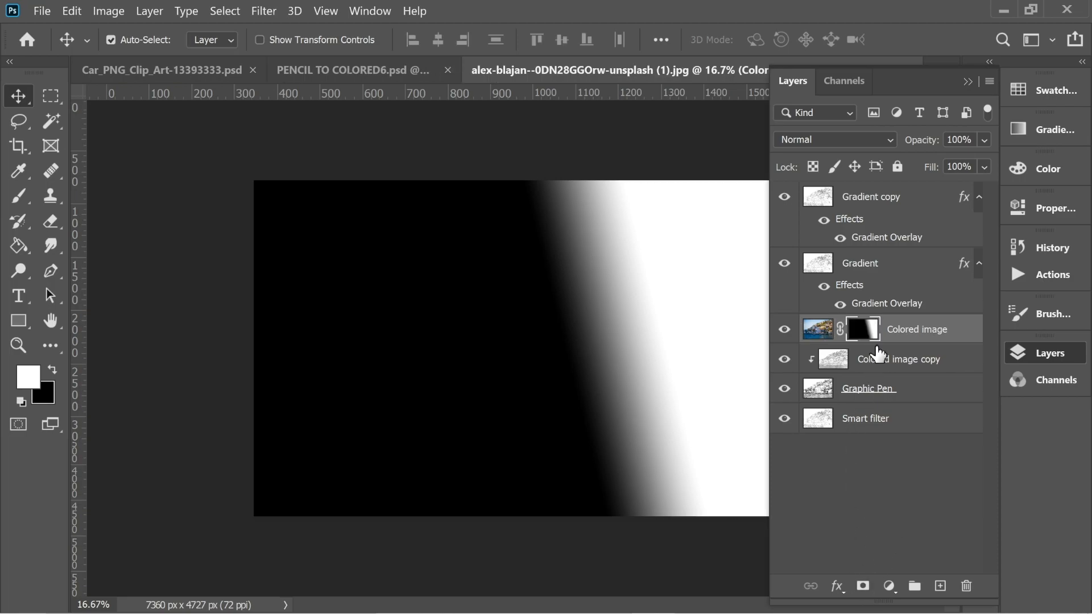
Step: Hide Gradient copy, load the visible Gradient's brightness as a selection and add it as a layer mask to Graphic Pen
{"action": "left_click", "coordinate": [785, 198]}
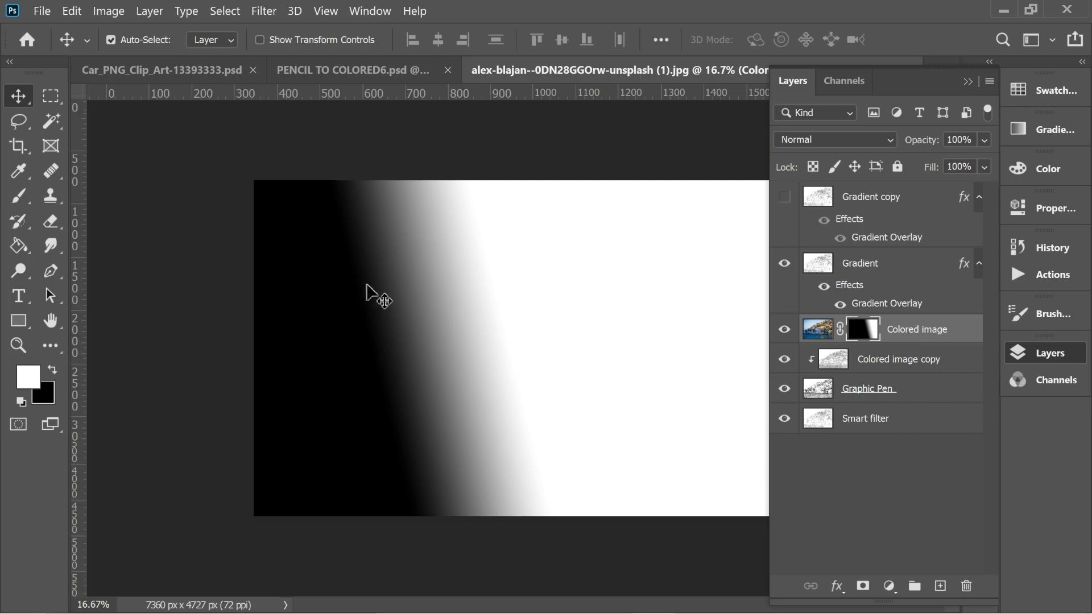
{"action": "left_click", "coordinate": [859, 264]}
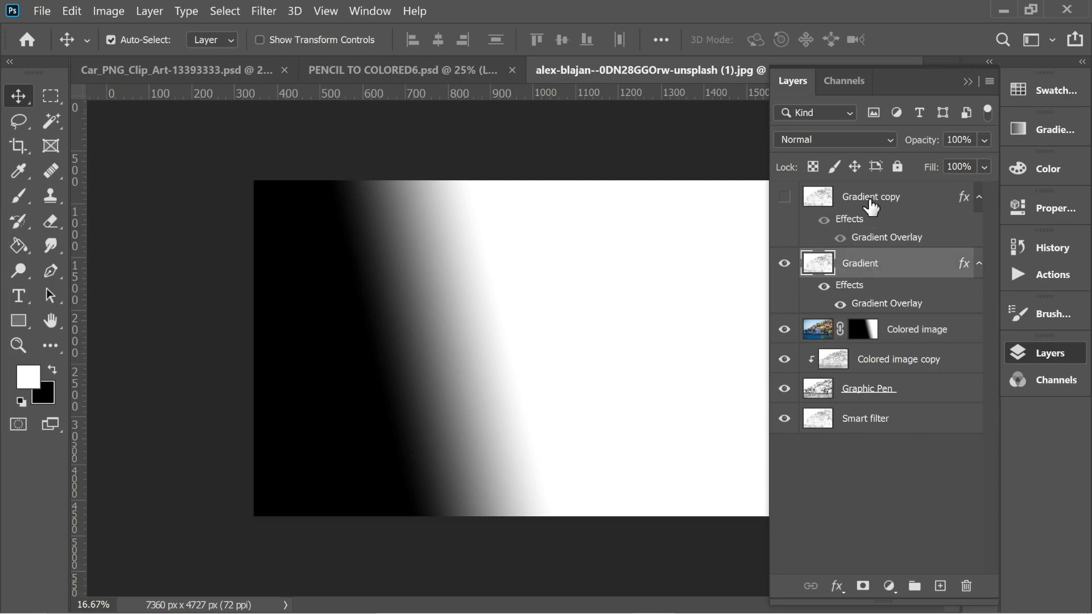
{"action": "left_click", "coordinate": [844, 85]}
{"action": "left_click_drag", "start_coordinate": [835, 114], "coordinate": [836, 117]}
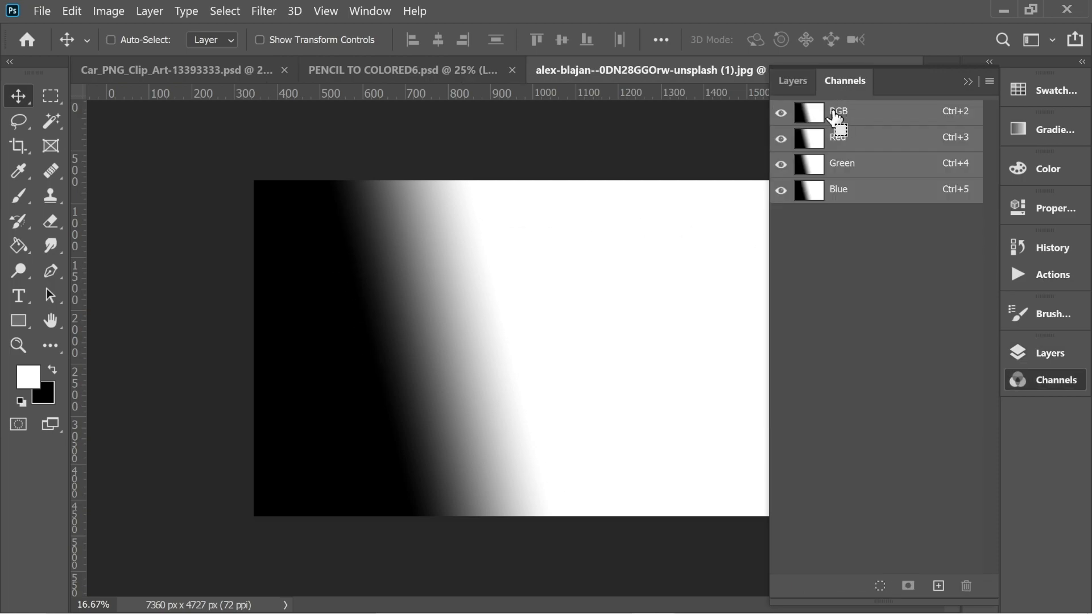
{"action": "left_click", "coordinate": [819, 121], "text": "ctrl"}
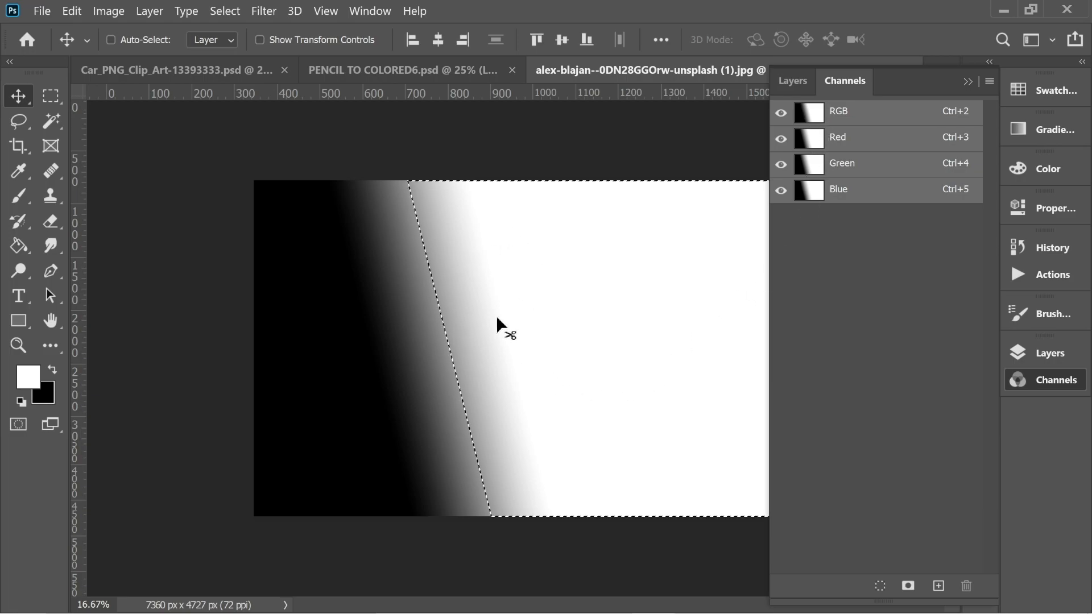
{"action": "left_click", "coordinate": [793, 80]}
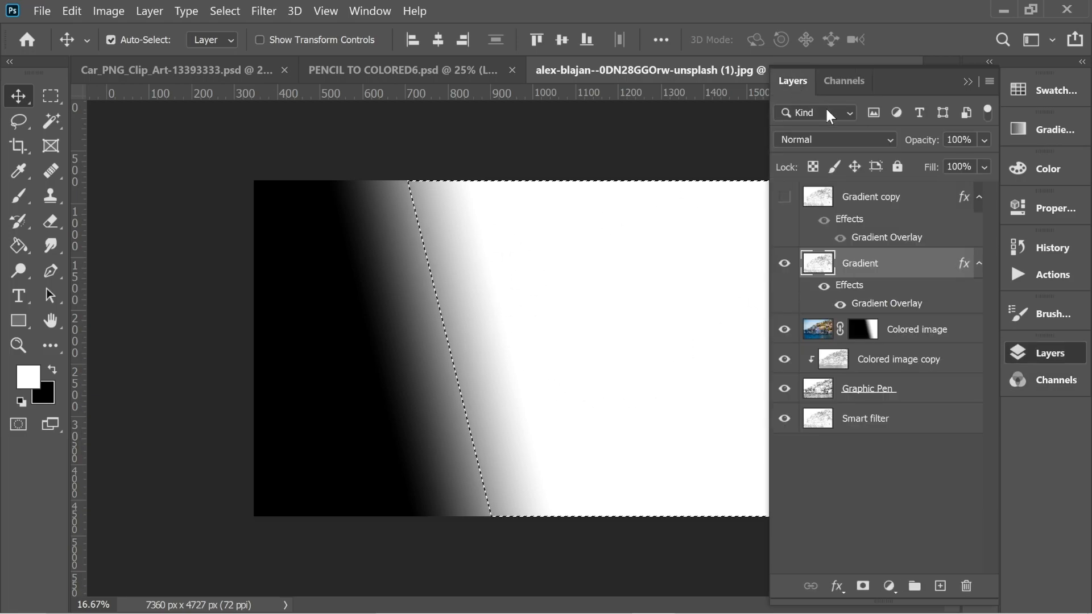
{"action": "left_click", "coordinate": [862, 395]}
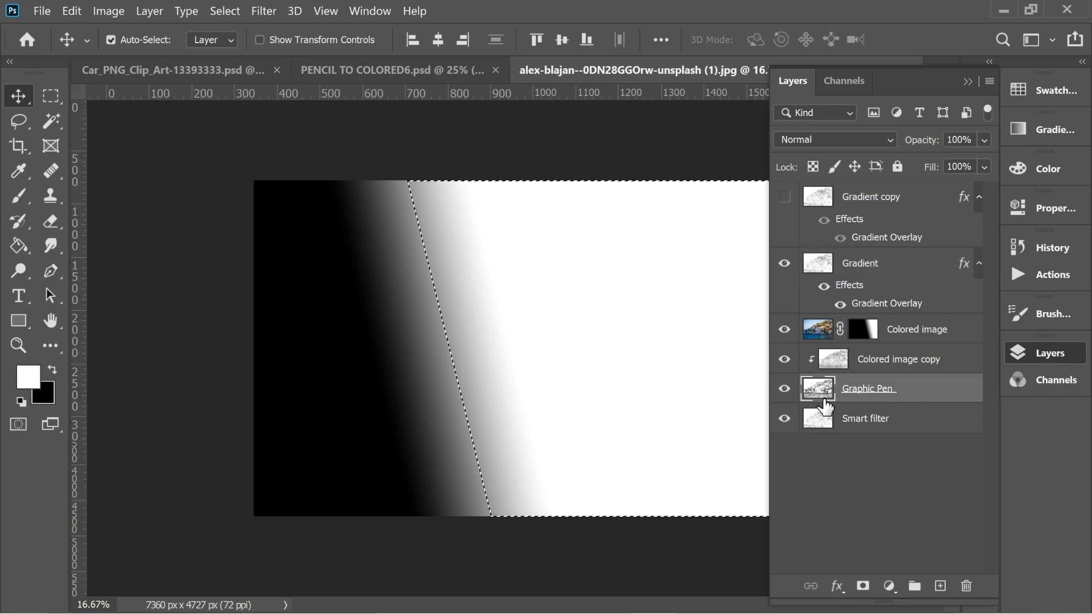
{"action": "left_click", "coordinate": [863, 586]}
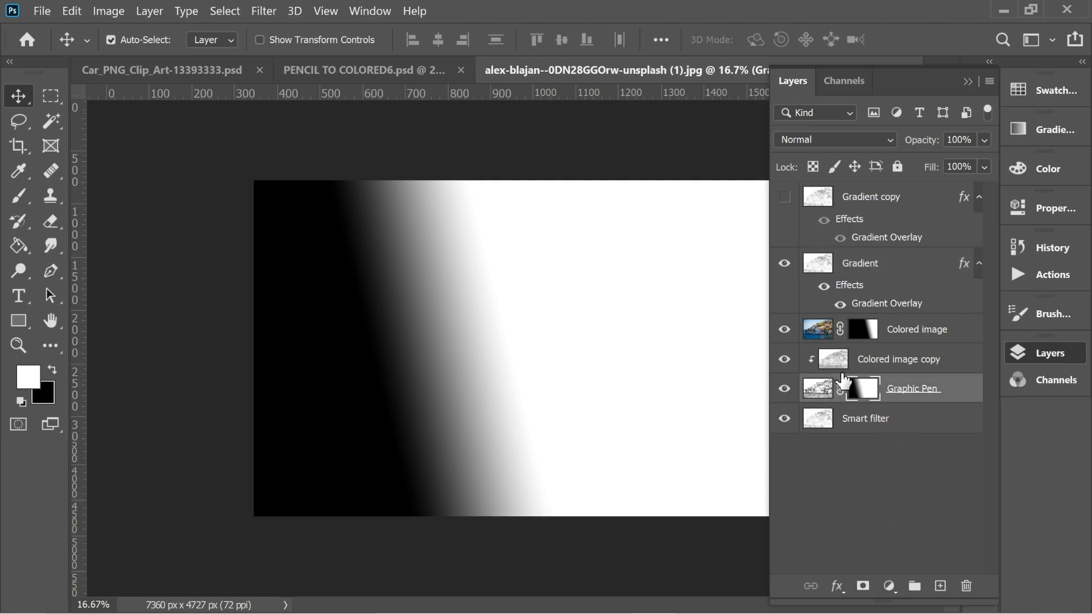
Step: Hide the Gradient layer and check the sketch-to-color blend across the whole image
{"action": "left_click", "coordinate": [787, 267]}
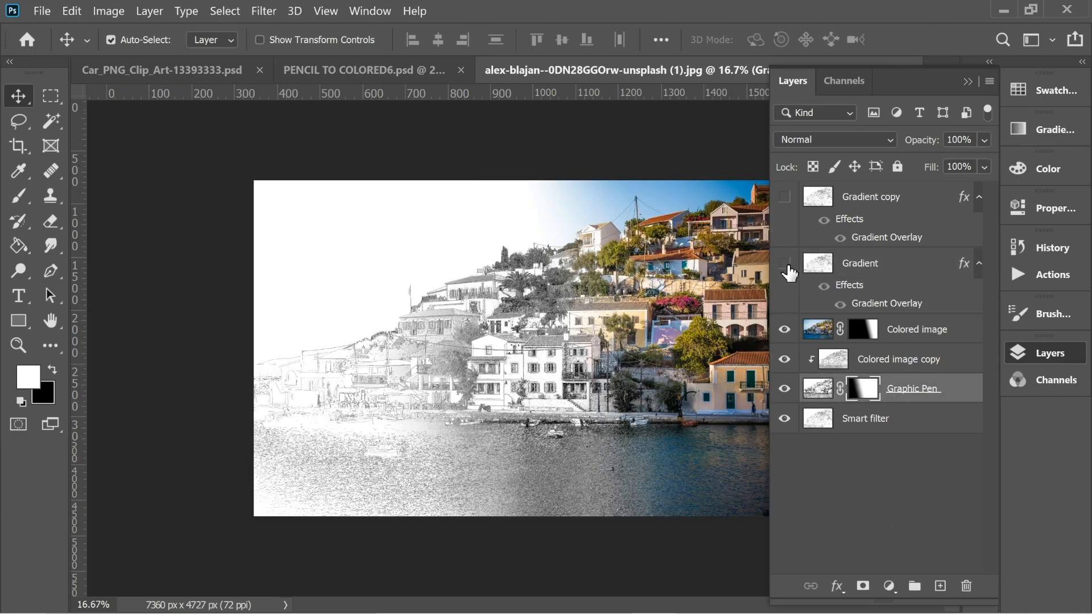
{"action": "left_click", "coordinate": [968, 81]}
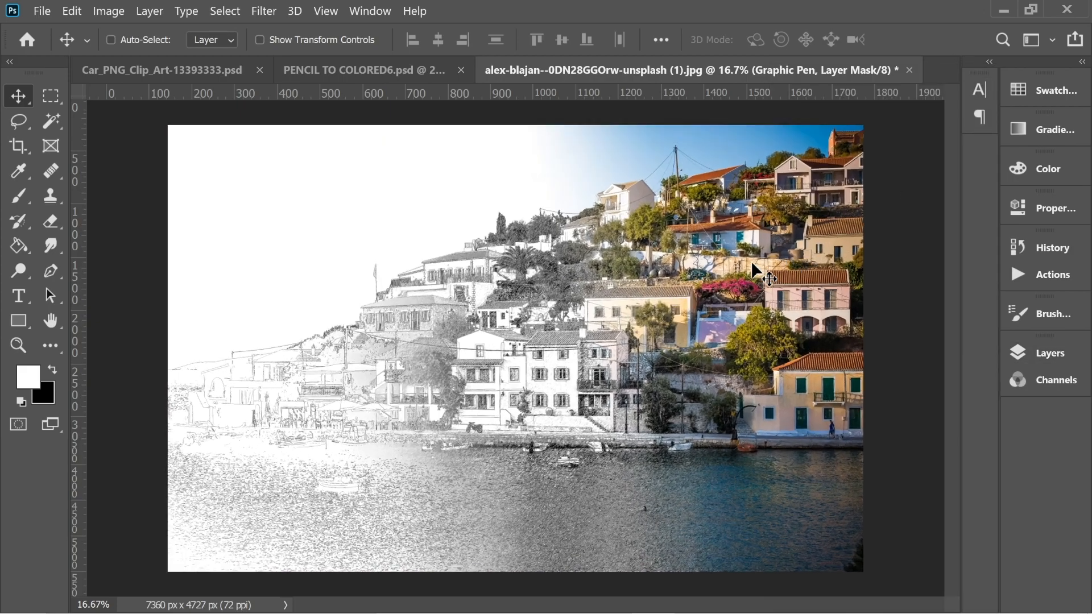
{"action": "key", "text": "ctrl+minus"}
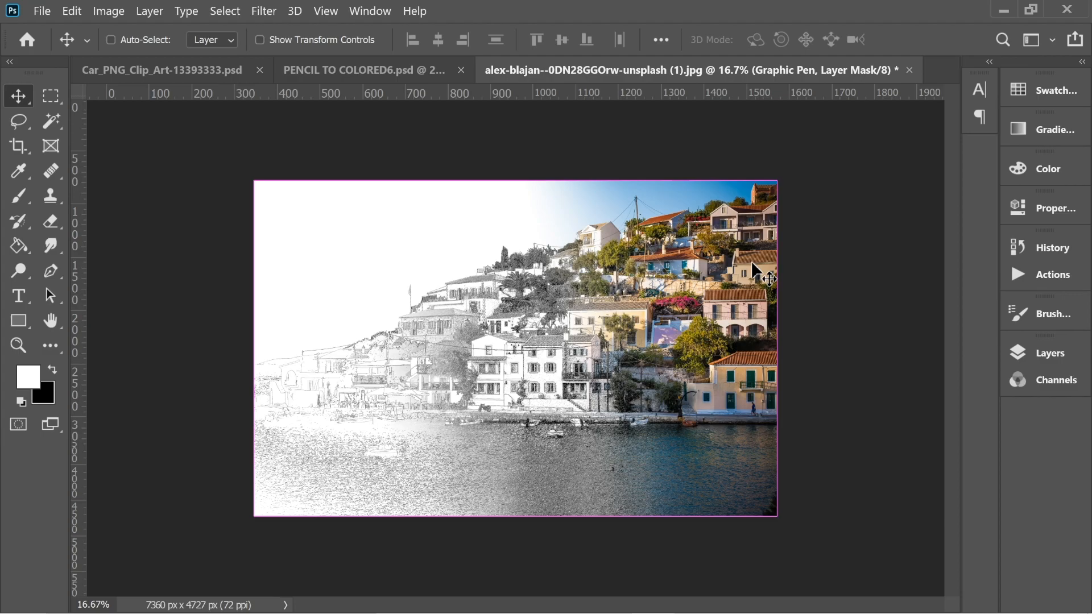
{"action": "key", "text": "ctrl+plus"}
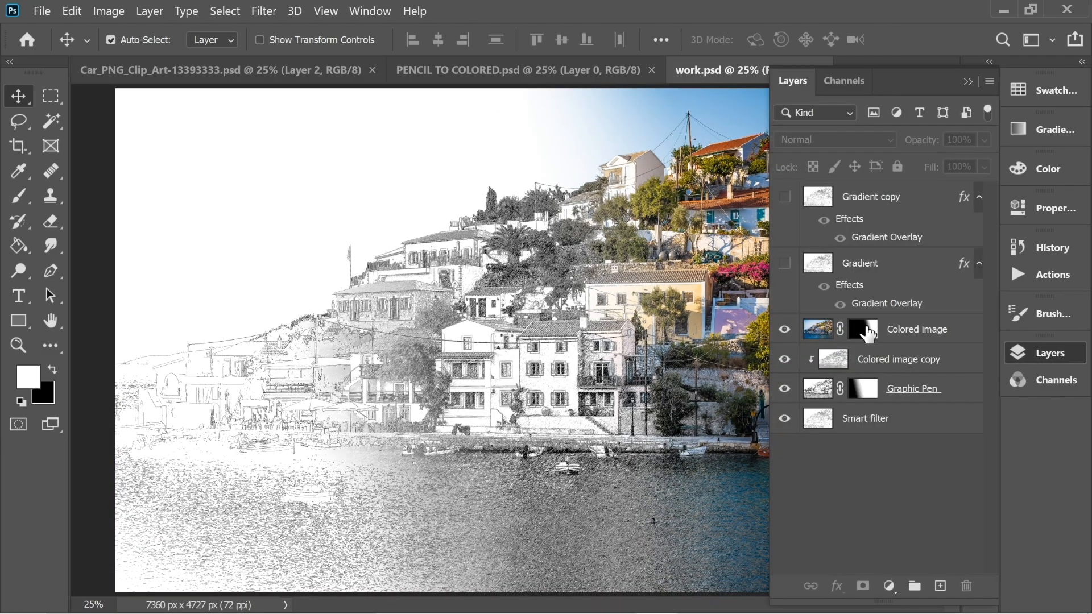
Step: Set the brush opacity to 75% and try painting white on the Colored image mask over the central houses and water, undoing the last stroke
{"action": "left_click", "coordinate": [867, 332]}
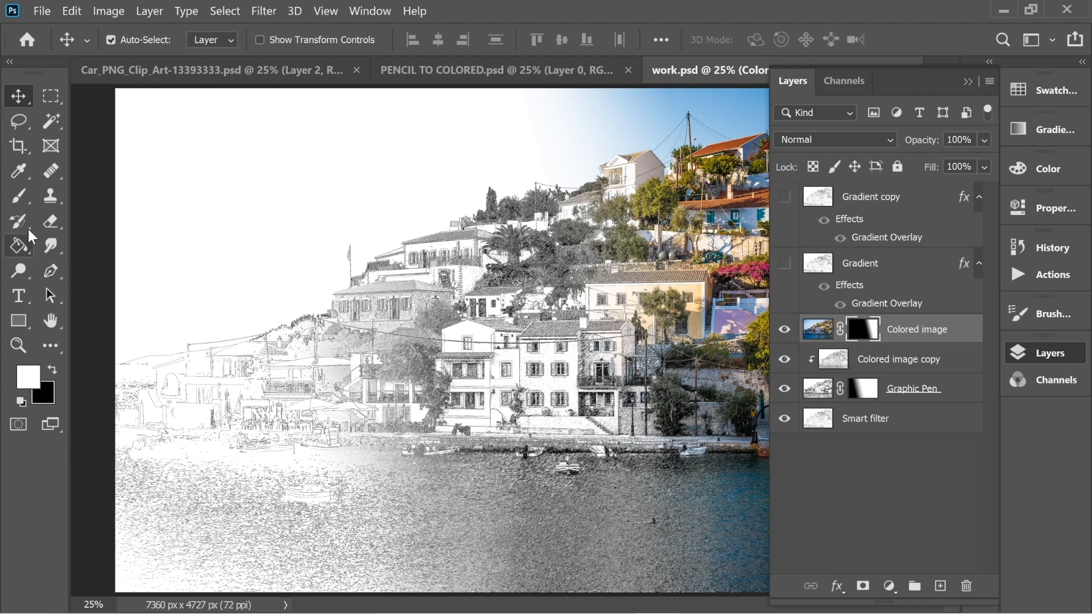
{"action": "left_click", "coordinate": [19, 196]}
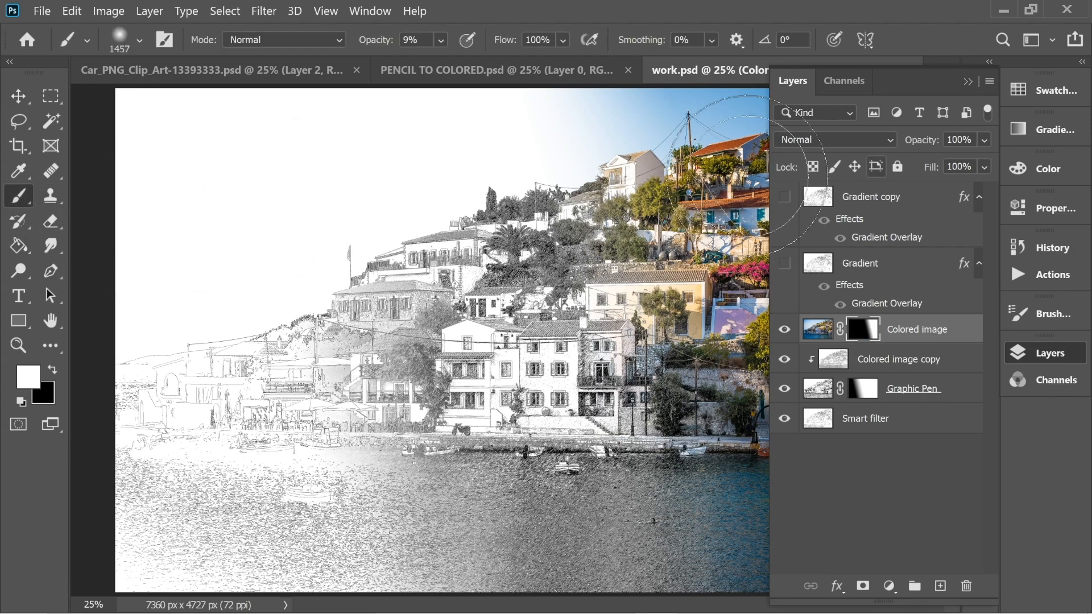
{"action": "left_click", "coordinate": [441, 40]}
{"action": "left_click_drag", "start_coordinate": [460, 56], "coordinate": [511, 61]}
{"action": "mouse_move", "coordinate": [561, 134]}
{"action": "left_mouse_down"}
{"action": "mouse_move", "coordinate": [512, 171]}
{"action": "mouse_move", "coordinate": [566, 429]}
{"action": "left_mouse_up"}
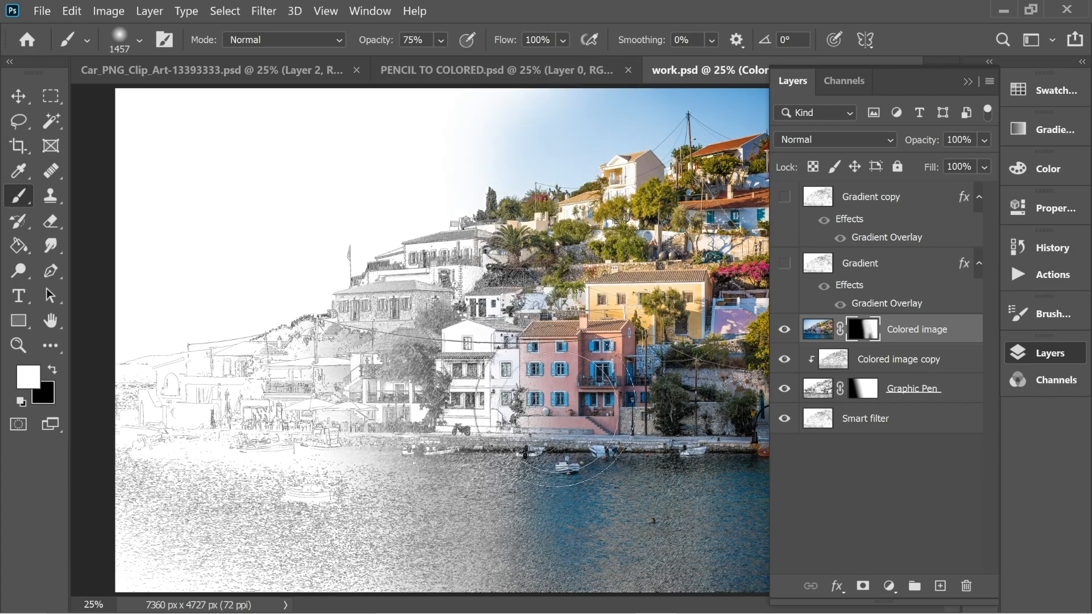
{"action": "key", "text": "ctrl+z"}
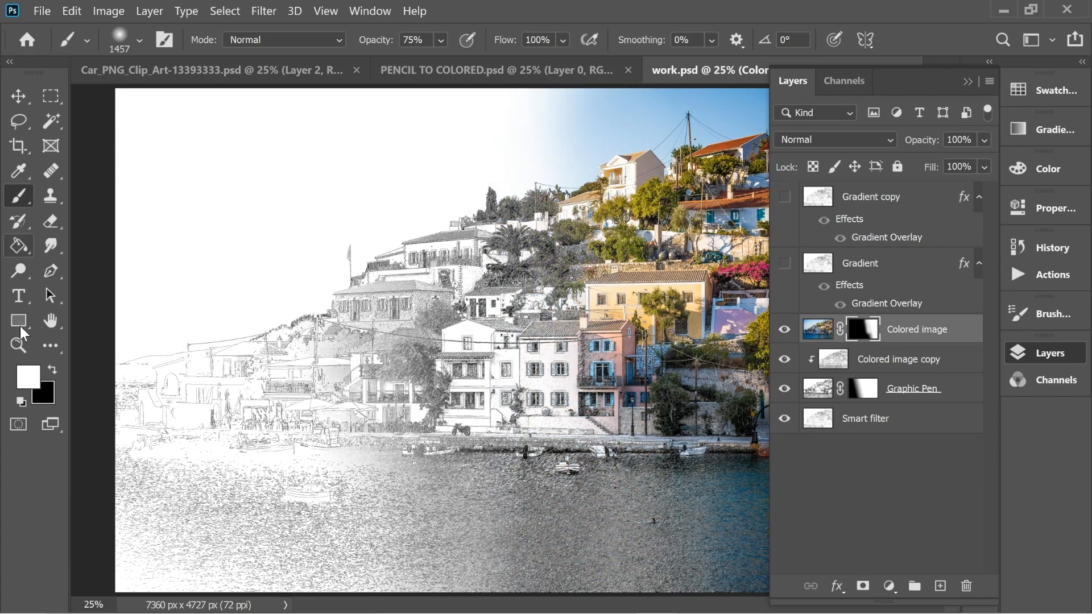
Step: Paint black down the middle of the Colored image mask, from the sky to the water, to hide the color there
{"action": "left_click_drag", "start_coordinate": [592, 116], "coordinate": [676, 505]}
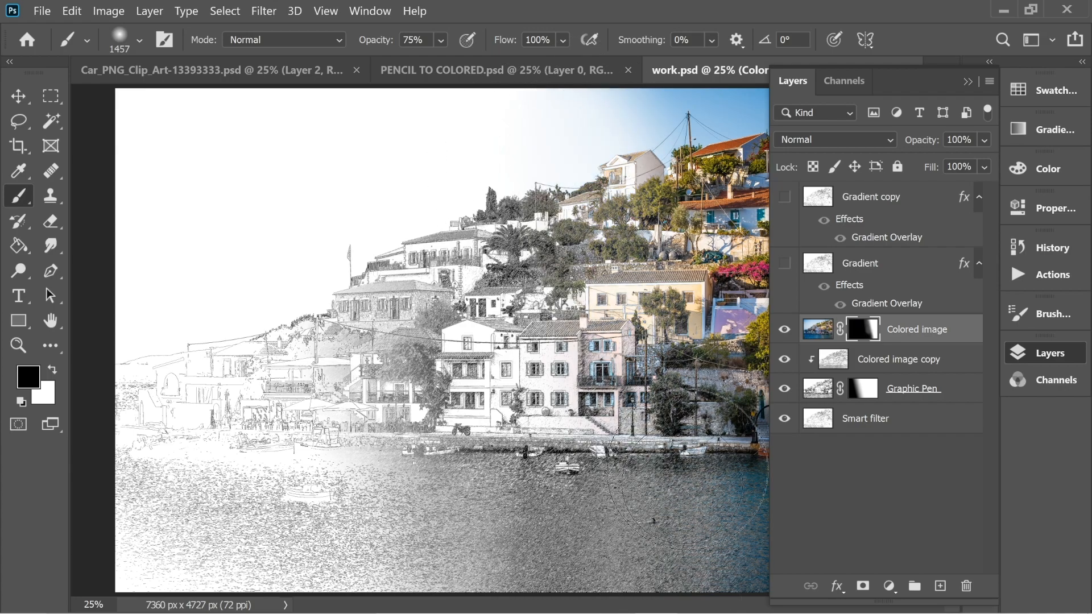
{"action": "left_click", "coordinate": [969, 81]}
{"action": "mouse_move", "coordinate": [598, 108]}
{"action": "left_mouse_down"}
{"action": "mouse_move", "coordinate": [705, 432]}
{"action": "mouse_move", "coordinate": [724, 572]}
{"action": "left_mouse_up"}
{"action": "mouse_move", "coordinate": [626, 74]}
{"action": "left_mouse_down"}
{"action": "mouse_move", "coordinate": [694, 296]}
{"action": "mouse_move", "coordinate": [722, 575]}
{"action": "left_mouse_up"}
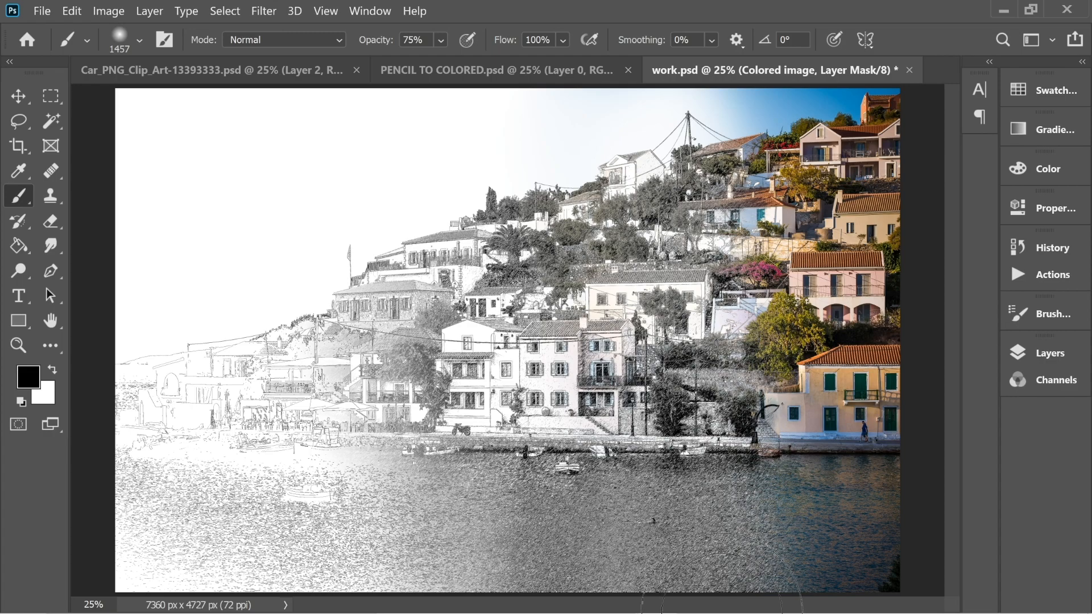
Step: Paint black at 75% opacity on the Graphic Pen mask, from the sky to the water in the picture's left-centre
{"action": "left_click", "coordinate": [1050, 354]}
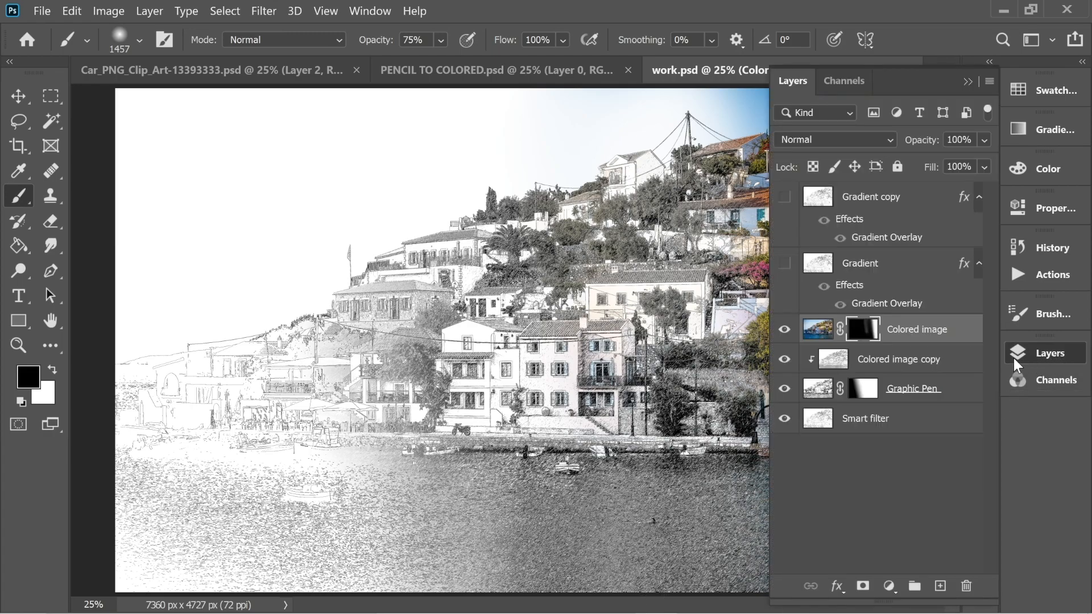
{"action": "left_click", "coordinate": [870, 398]}
{"action": "mouse_move", "coordinate": [317, 171]}
{"action": "left_mouse_down"}
{"action": "mouse_move", "coordinate": [402, 295]}
{"action": "mouse_move", "coordinate": [444, 546]}
{"action": "left_mouse_up"}
{"action": "key", "text": "ctrl+z"}
{"action": "left_click_drag", "start_coordinate": [318, 125], "coordinate": [377, 552]}
{"action": "left_click_drag", "start_coordinate": [329, 124], "coordinate": [386, 597]}
{"action": "left_click_drag", "start_coordinate": [295, 167], "coordinate": [354, 528]}
{"action": "left_click_drag", "start_coordinate": [335, 134], "coordinate": [397, 560]}
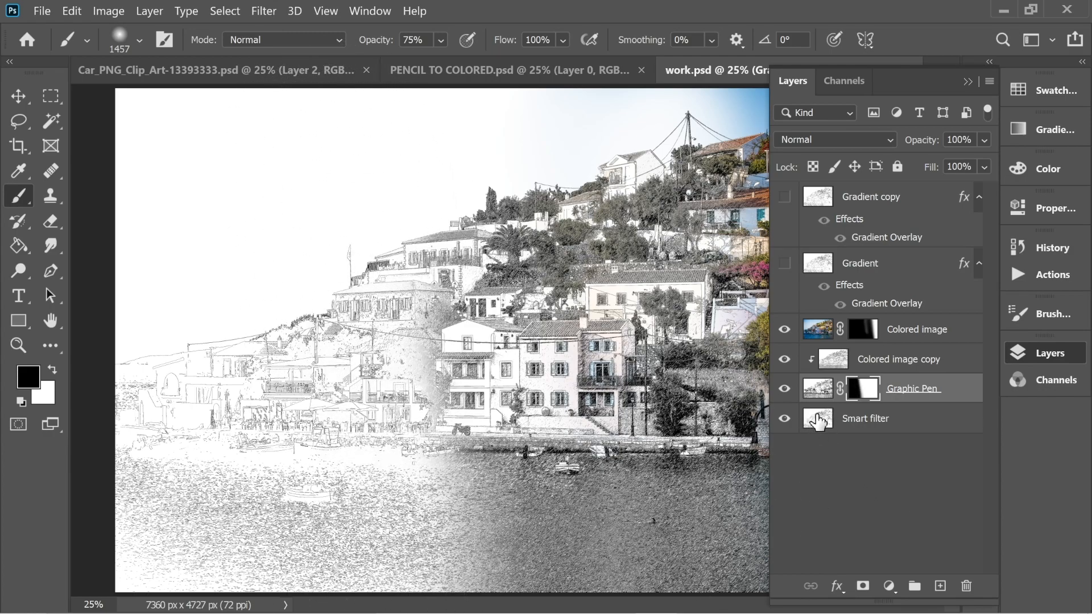
{"action": "left_click", "coordinate": [965, 83]}
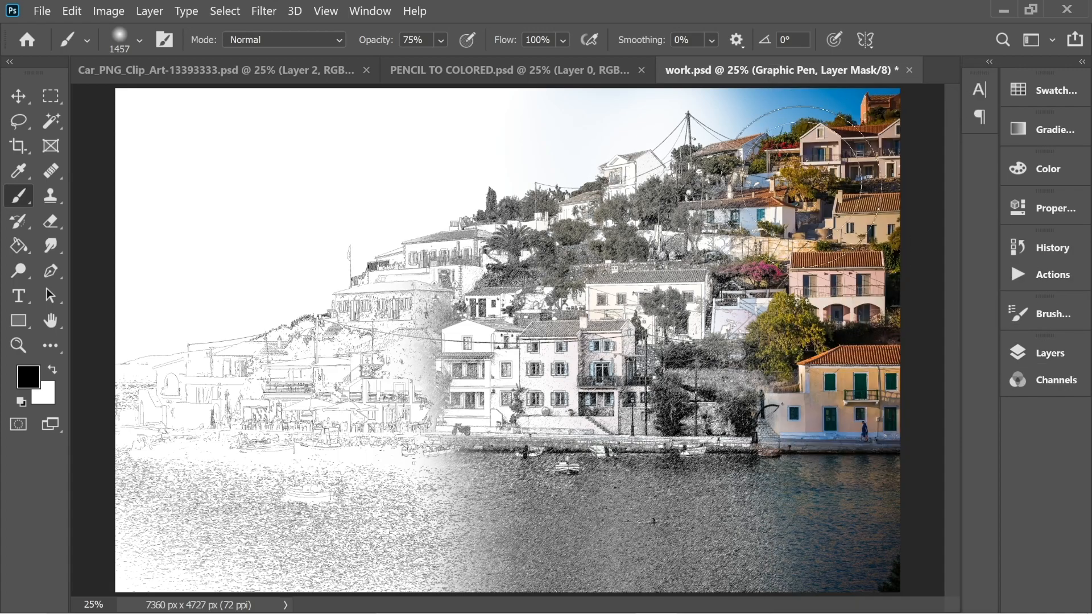
Step: Set the brush opacity to 12% and paint white on the Colored image mask to softly restore color over the trees and water
{"action": "left_click", "coordinate": [1055, 353]}
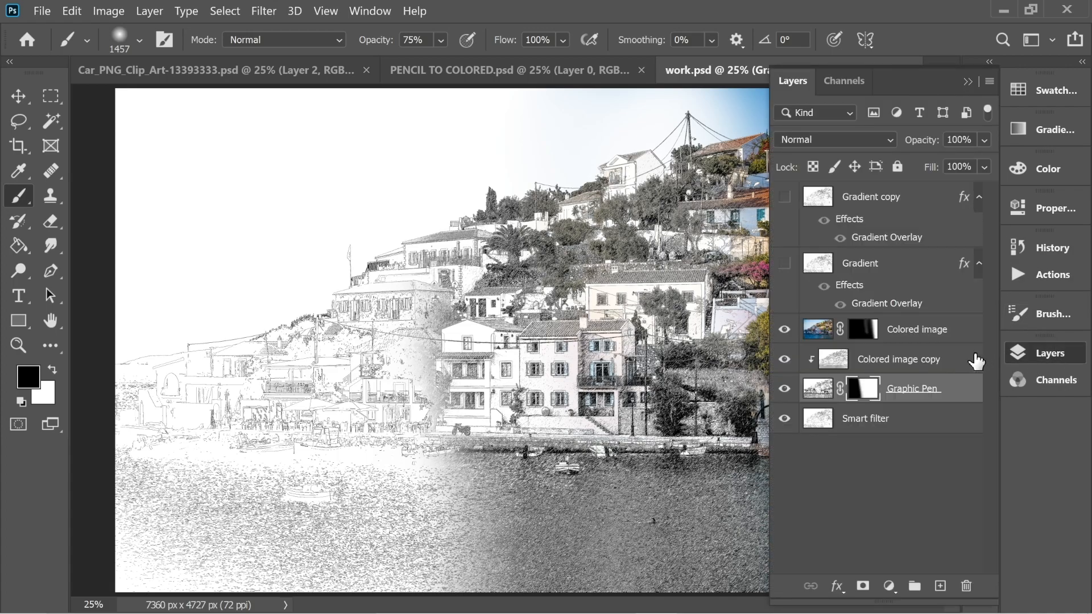
{"action": "left_click", "coordinate": [864, 335]}
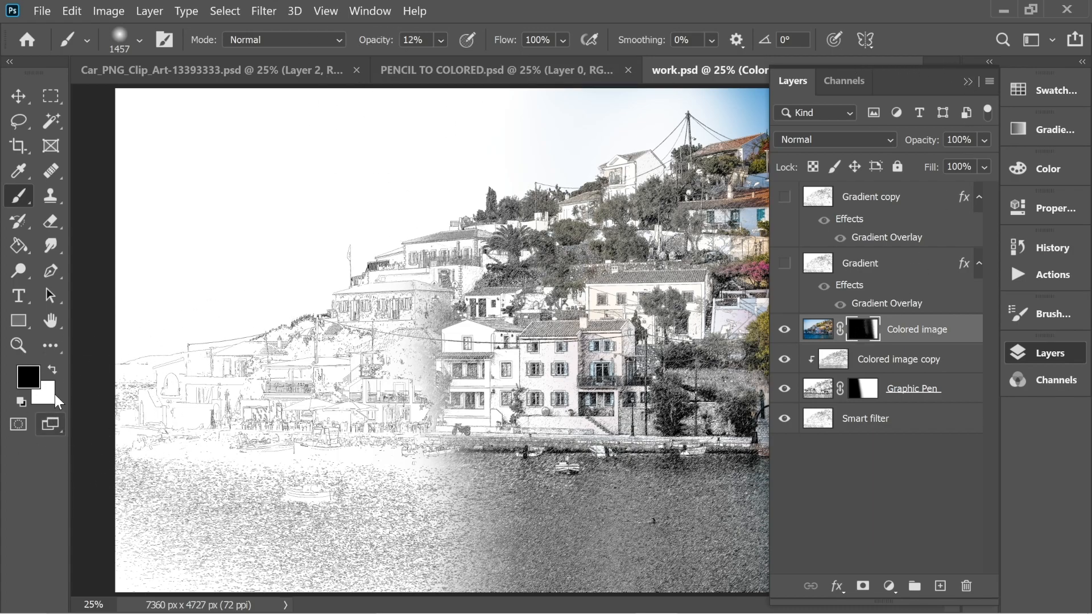
{"action": "key", "text": "x"}
{"action": "left_click", "coordinate": [968, 82]}
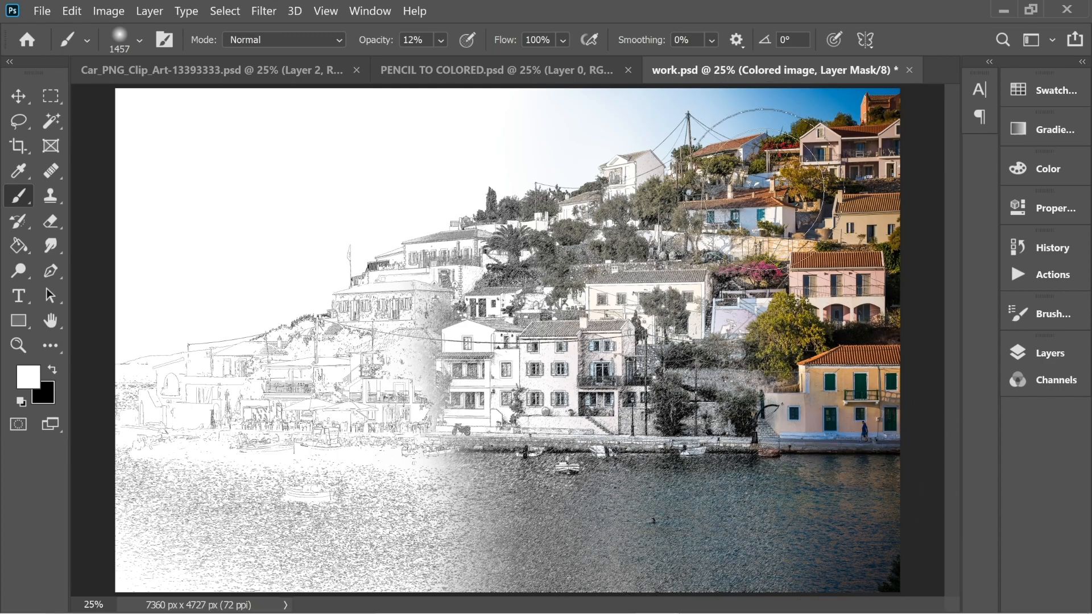
Step: Paint black at 12% opacity on the Graphic Pen mask across the water to soften the pen texture
{"action": "left_click", "coordinate": [1041, 353]}
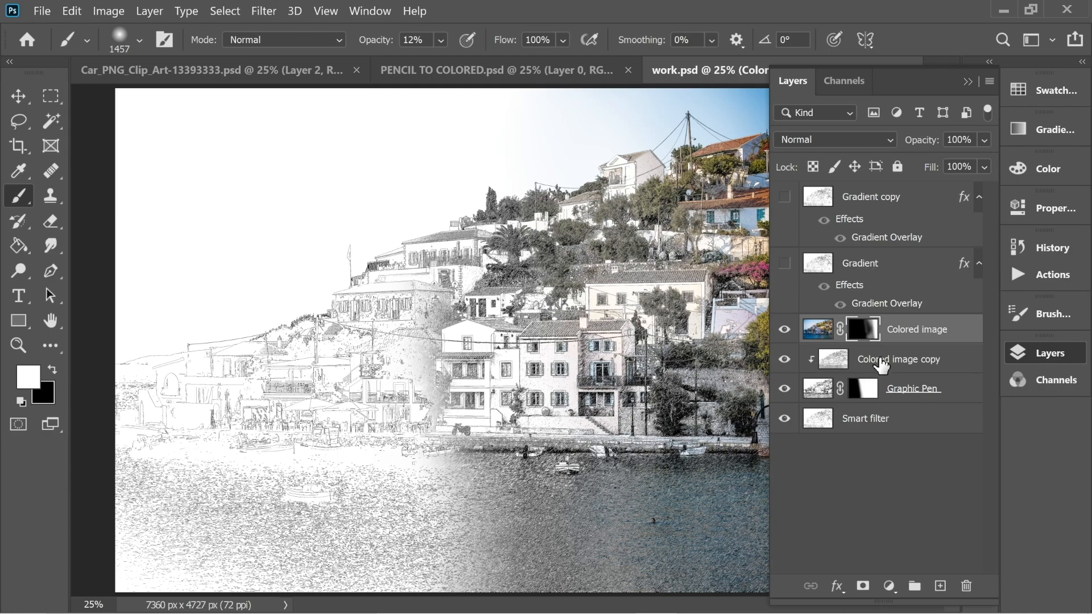
{"action": "left_click", "coordinate": [864, 390]}
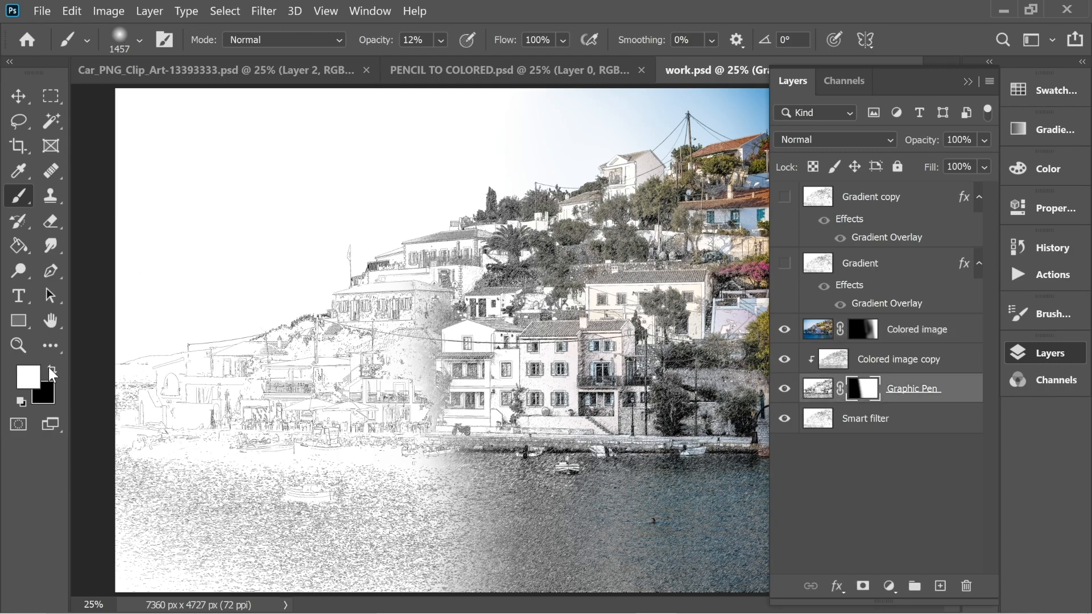
{"action": "left_click", "coordinate": [449, 531]}
{"action": "left_click", "coordinate": [472, 518]}
{"action": "left_click", "coordinate": [494, 526]}
{"action": "left_click", "coordinate": [508, 536]}
{"action": "left_click", "coordinate": [519, 531]}
{"action": "left_click", "coordinate": [532, 528]}
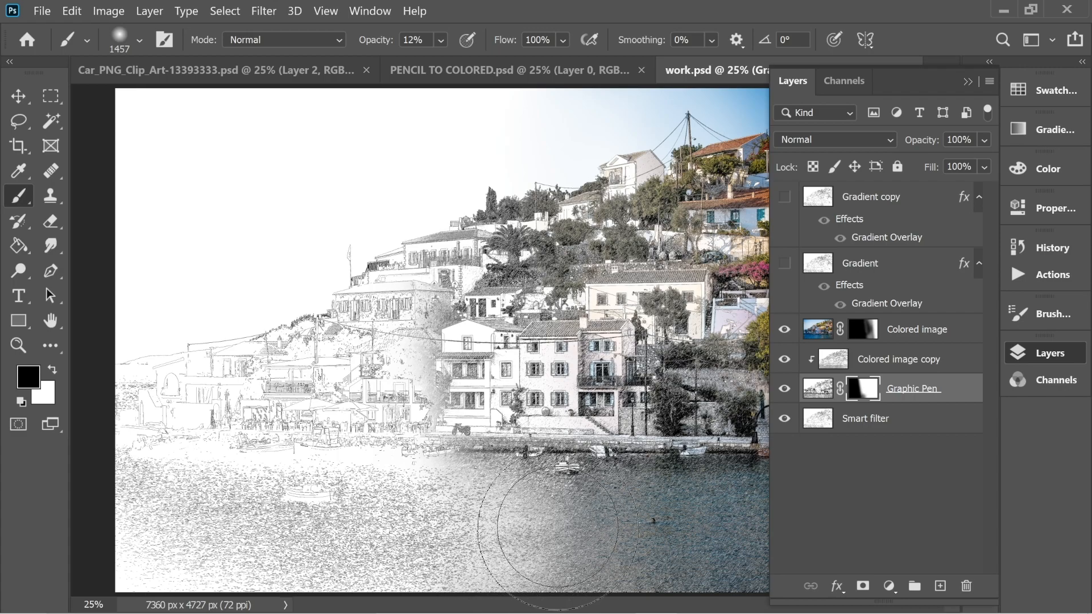
{"action": "left_click", "coordinate": [555, 533]}
{"action": "left_click", "coordinate": [567, 540]}
{"action": "left_click", "coordinate": [580, 529]}
{"action": "left_click", "coordinate": [602, 540]}
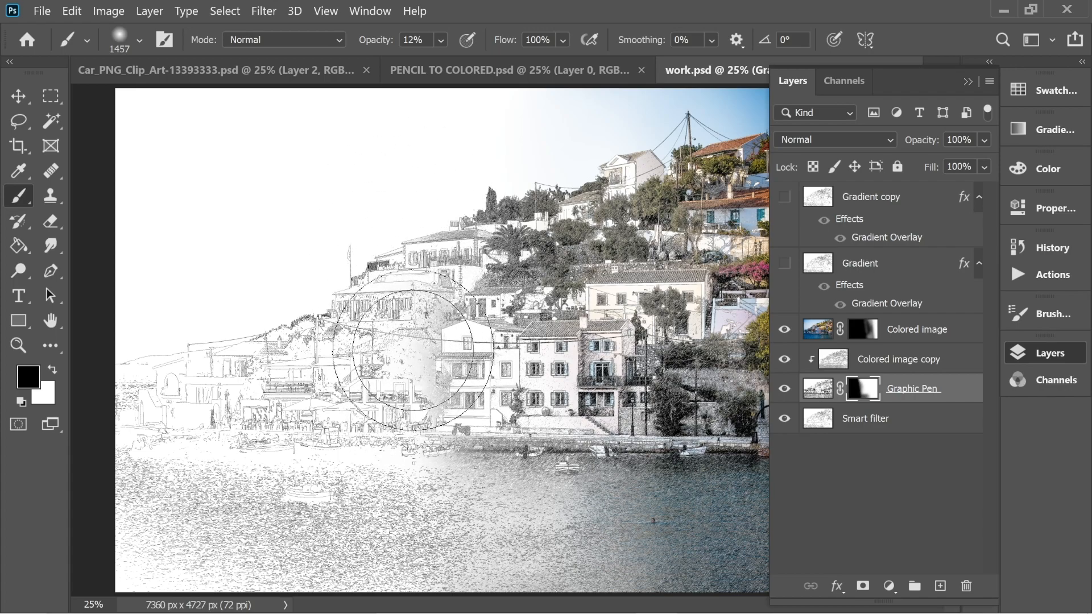
Step: Paint white on the Graphic Pen mask over the left-centre houses and water, lowering the brush opacity to 4%
{"action": "key", "text": "x"}
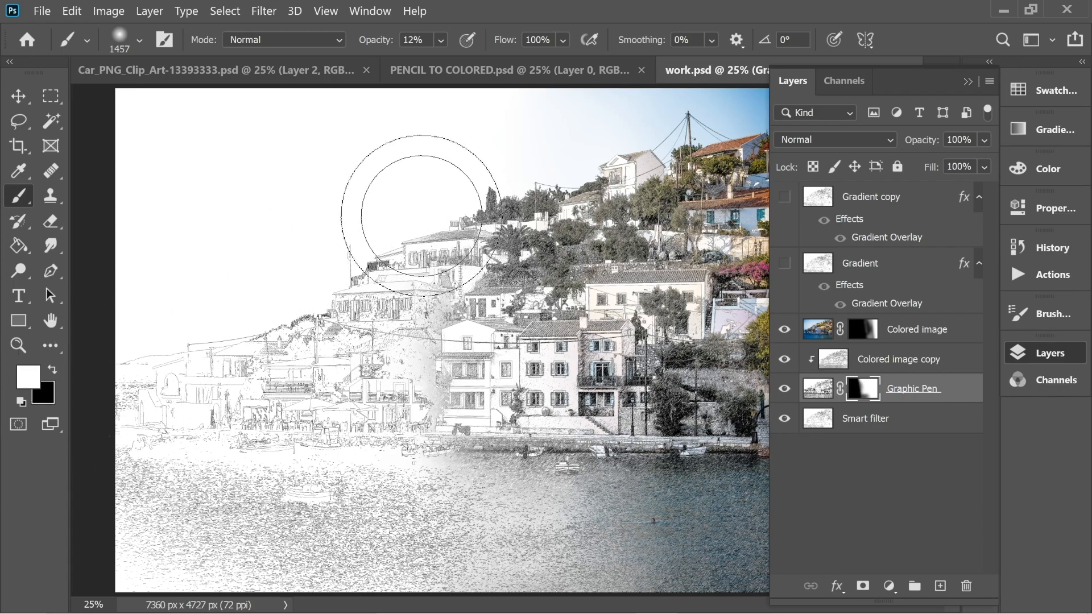
{"action": "mouse_move", "coordinate": [430, 323]}
{"action": "left_mouse_down"}
{"action": "mouse_move", "coordinate": [391, 233]}
{"action": "mouse_move", "coordinate": [400, 247]}
{"action": "mouse_move", "coordinate": [443, 249]}
{"action": "mouse_move", "coordinate": [369, 252]}
{"action": "mouse_move", "coordinate": [419, 235]}
{"action": "mouse_move", "coordinate": [449, 402]}
{"action": "mouse_move", "coordinate": [433, 437]}
{"action": "mouse_move", "coordinate": [378, 413]}
{"action": "mouse_move", "coordinate": [437, 420]}
{"action": "left_mouse_up"}
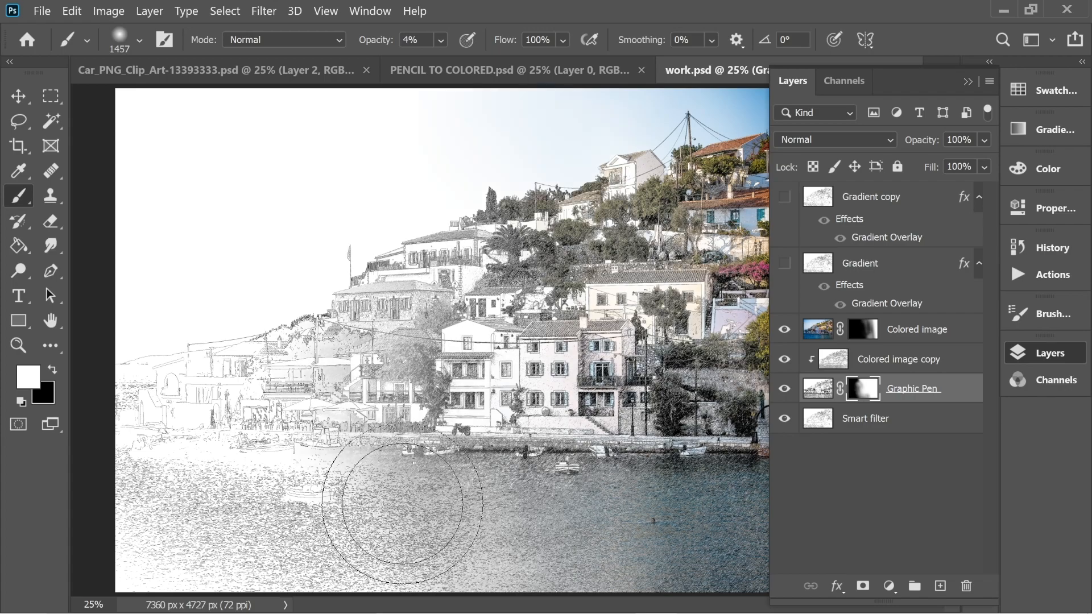
{"action": "mouse_move", "coordinate": [402, 505]}
{"action": "left_mouse_down"}
{"action": "mouse_move", "coordinate": [463, 486]}
{"action": "mouse_move", "coordinate": [448, 581]}
{"action": "left_mouse_up"}
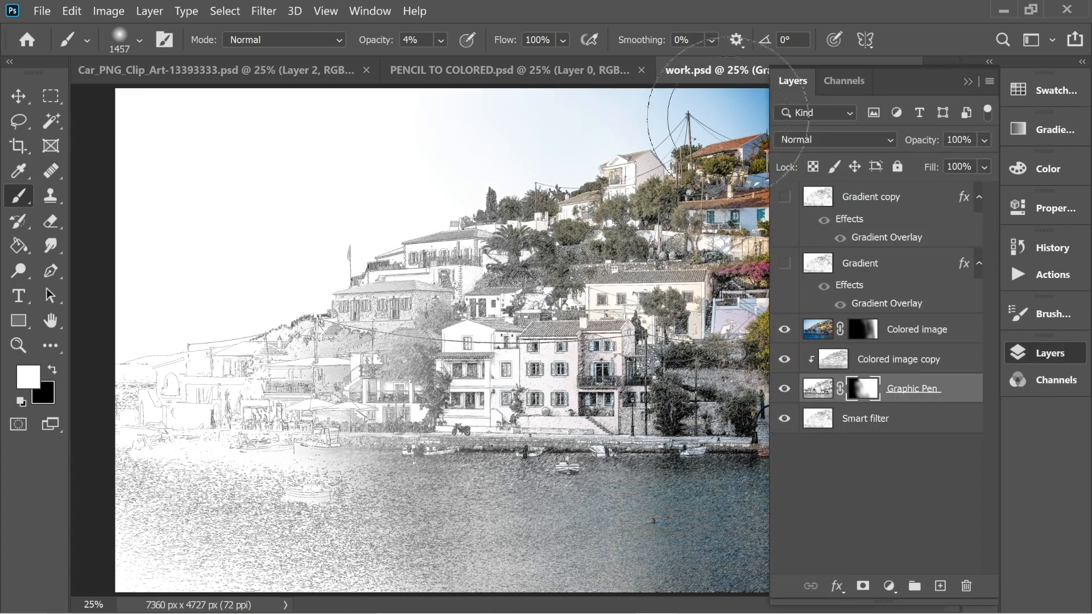
Step: Paint white at 4% opacity on the Colored image mask to bring faint color into the central houses and water
{"action": "left_click", "coordinate": [863, 329]}
{"action": "left_click", "coordinate": [1047, 353]}
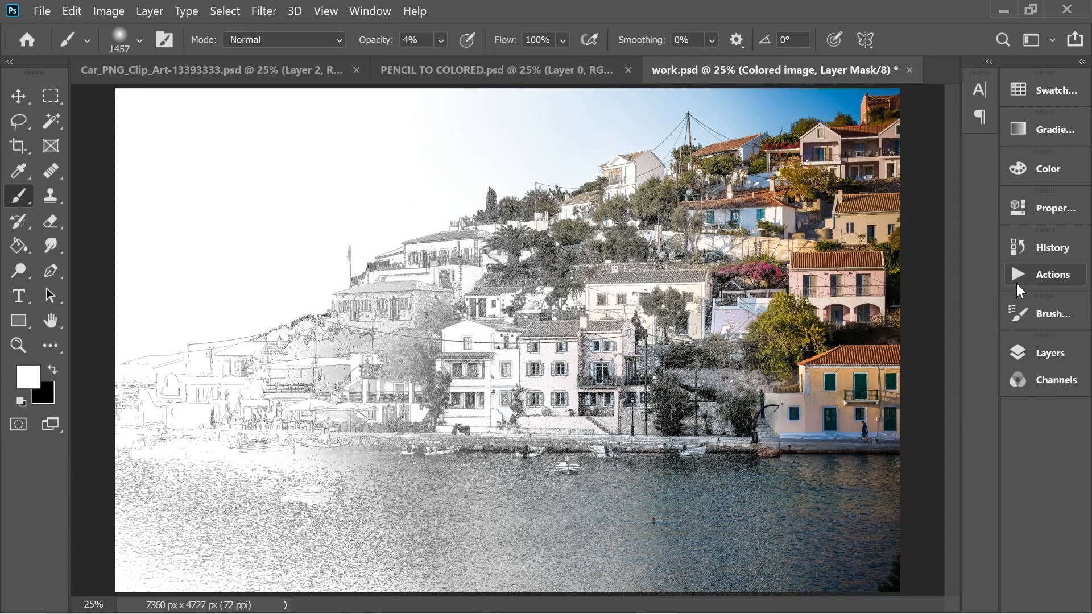
{"action": "left_click", "coordinate": [1052, 353]}
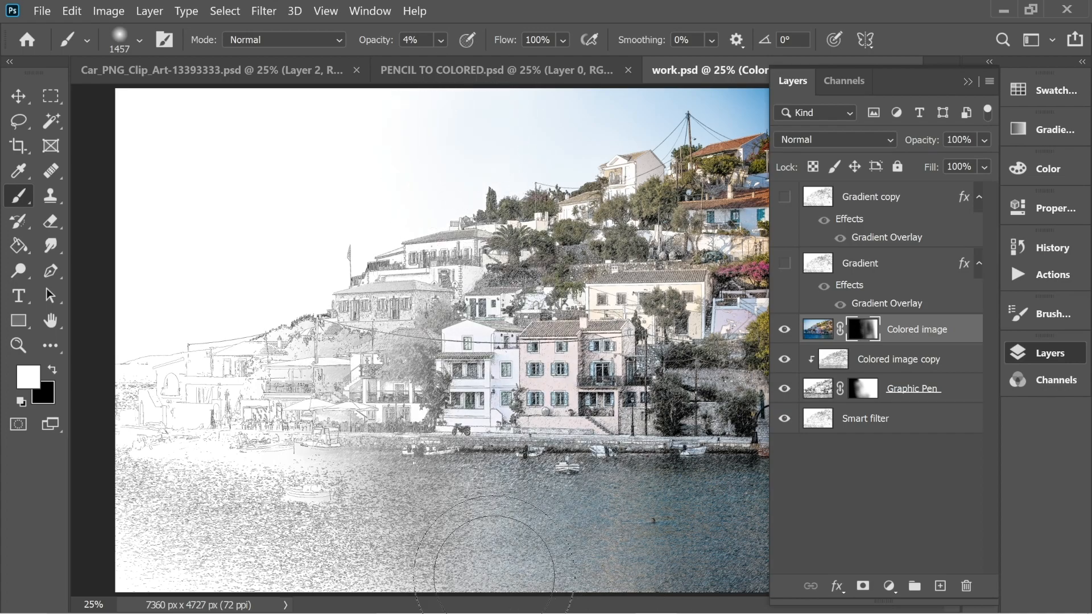
{"action": "left_click", "coordinate": [863, 389]}
{"action": "left_click", "coordinate": [967, 81]}
{"action": "key", "text": "v"}
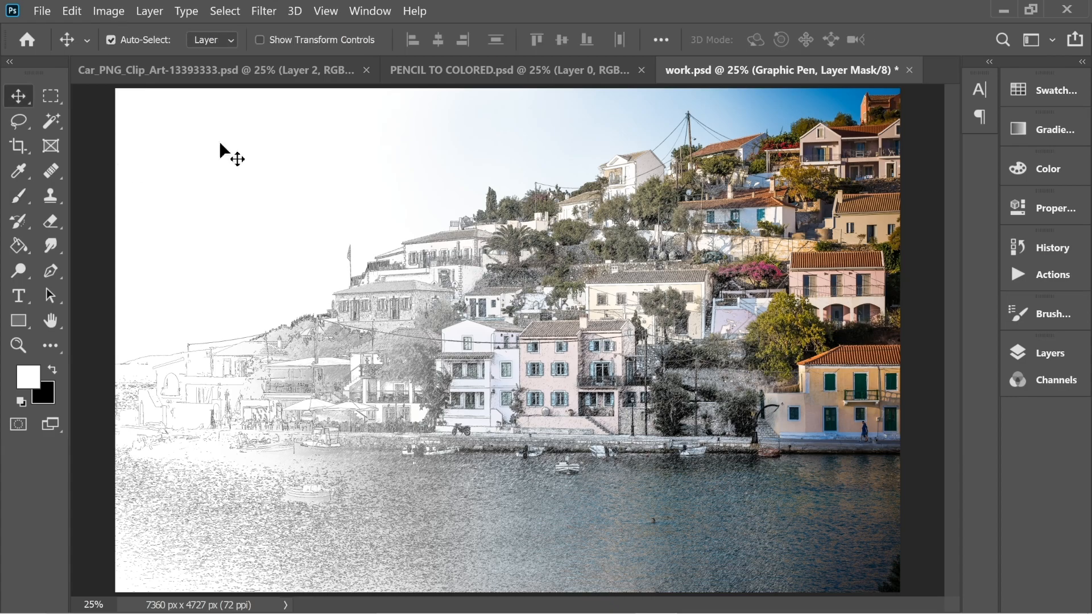
Step: Create a new layer beneath Smart filter and fill it with white
{"action": "left_click", "coordinate": [1043, 353]}
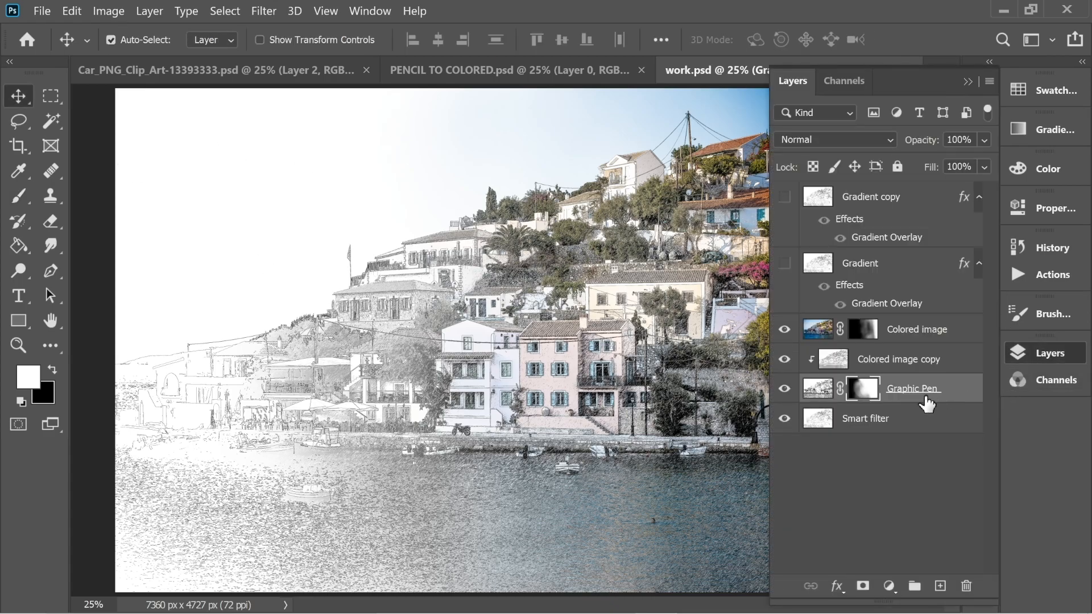
{"action": "left_click", "coordinate": [881, 421]}
{"action": "left_click", "coordinate": [939, 585]}
{"action": "left_click_drag", "start_coordinate": [873, 419], "coordinate": [869, 474]}
{"action": "key", "text": "g"}
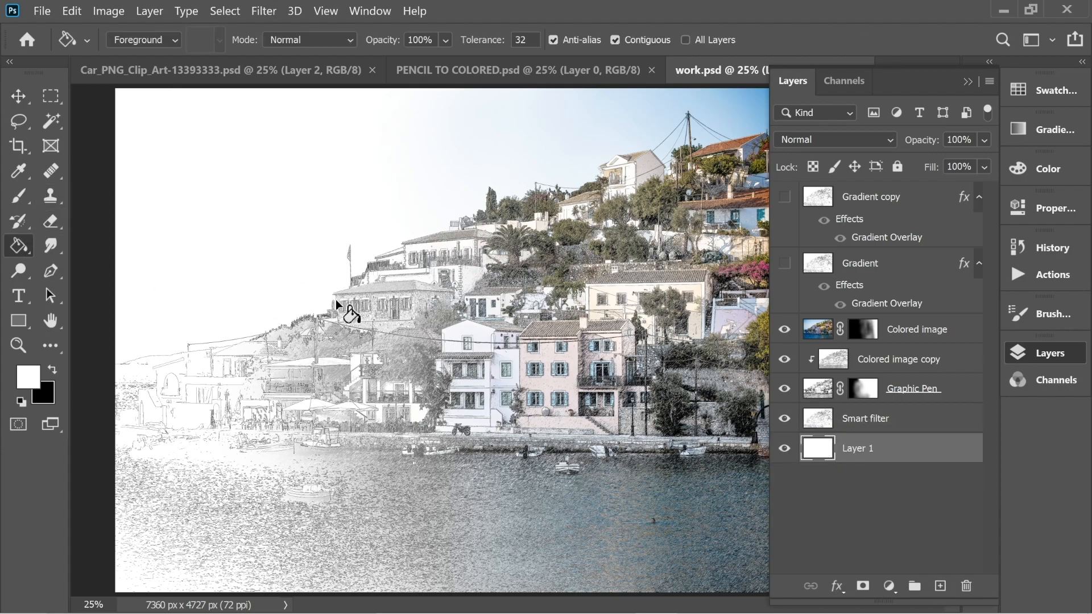
Step: Add a layer mask to the Smart filter layer and paint it at 11% brush opacity over the lower-left water, starting with black
{"action": "left_click", "coordinate": [870, 424]}
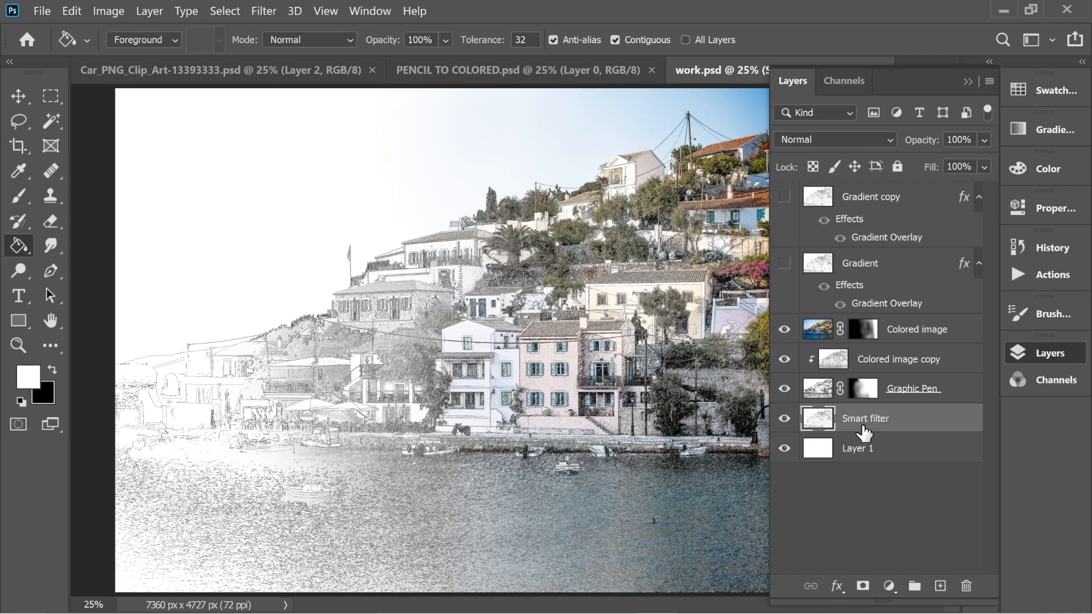
{"action": "left_click", "coordinate": [863, 586]}
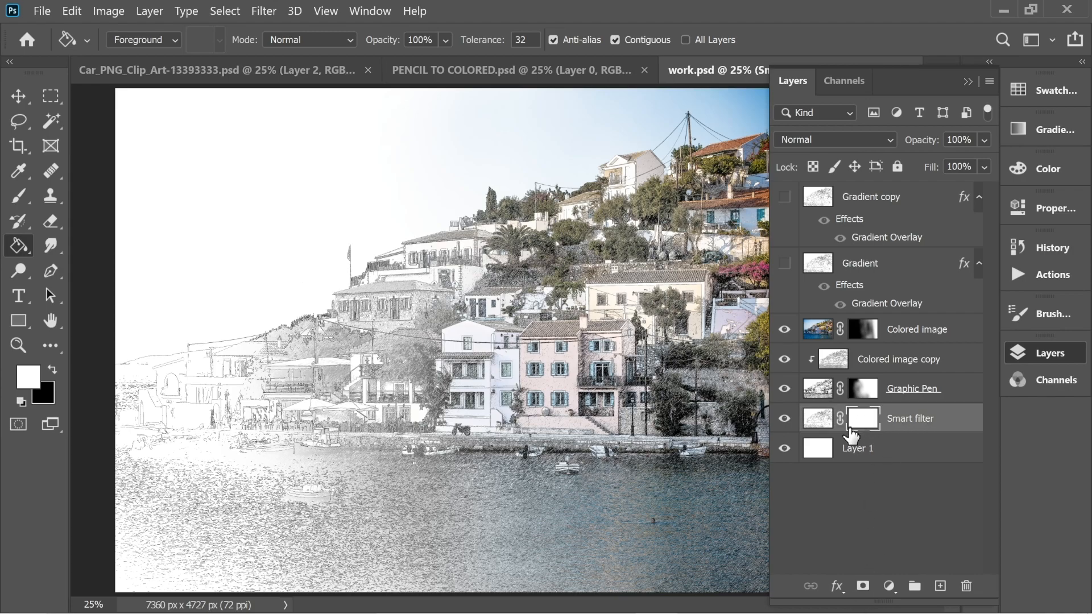
{"action": "left_click", "coordinate": [52, 368]}
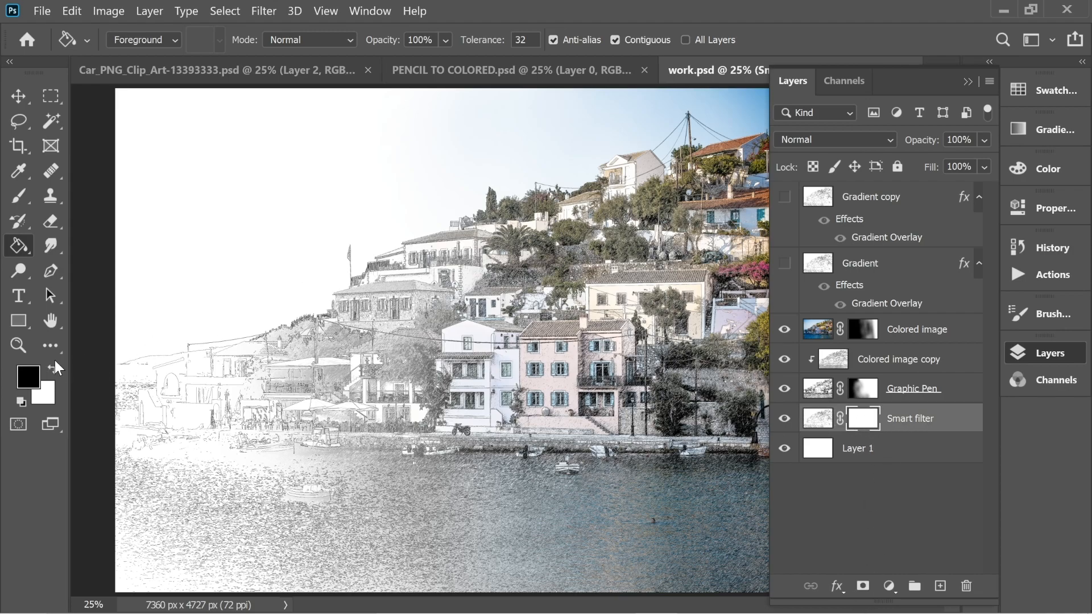
{"action": "left_click", "coordinate": [21, 198]}
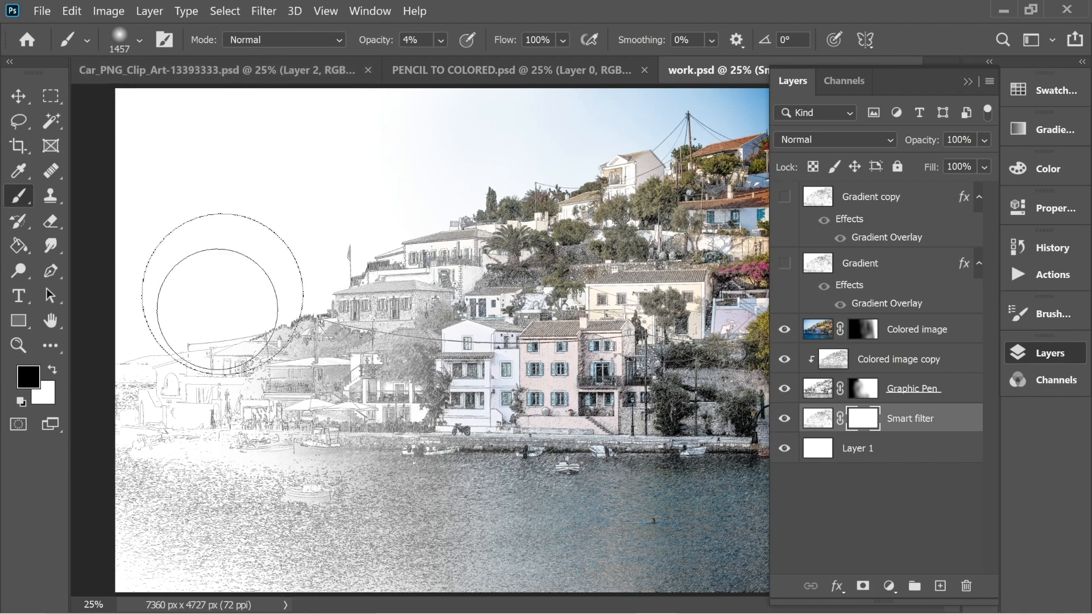
{"action": "left_click_drag", "start_coordinate": [448, 59], "coordinate": [455, 60]}
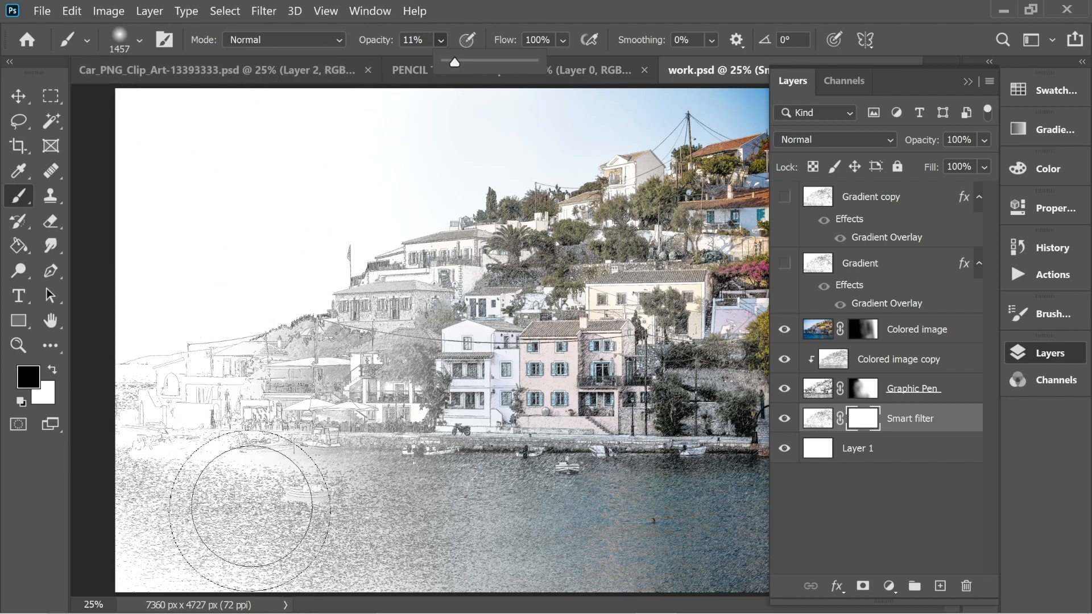
{"action": "mouse_move", "coordinate": [151, 515]}
{"action": "left_mouse_down"}
{"action": "mouse_move", "coordinate": [110, 451]}
{"action": "mouse_move", "coordinate": [183, 517]}
{"action": "mouse_move", "coordinate": [265, 521]}
{"action": "mouse_move", "coordinate": [73, 488]}
{"action": "mouse_move", "coordinate": [287, 512]}
{"action": "mouse_move", "coordinate": [244, 523]}
{"action": "mouse_move", "coordinate": [280, 500]}
{"action": "mouse_move", "coordinate": [339, 569]}
{"action": "mouse_move", "coordinate": [312, 517]}
{"action": "mouse_move", "coordinate": [332, 585]}
{"action": "mouse_move", "coordinate": [315, 485]}
{"action": "left_mouse_up"}
{"action": "key", "text": "x"}
{"action": "mouse_move", "coordinate": [319, 526]}
{"action": "left_mouse_down"}
{"action": "mouse_move", "coordinate": [317, 473]}
{"action": "mouse_move", "coordinate": [289, 471]}
{"action": "left_mouse_up"}
{"action": "left_click", "coordinate": [1045, 353]}
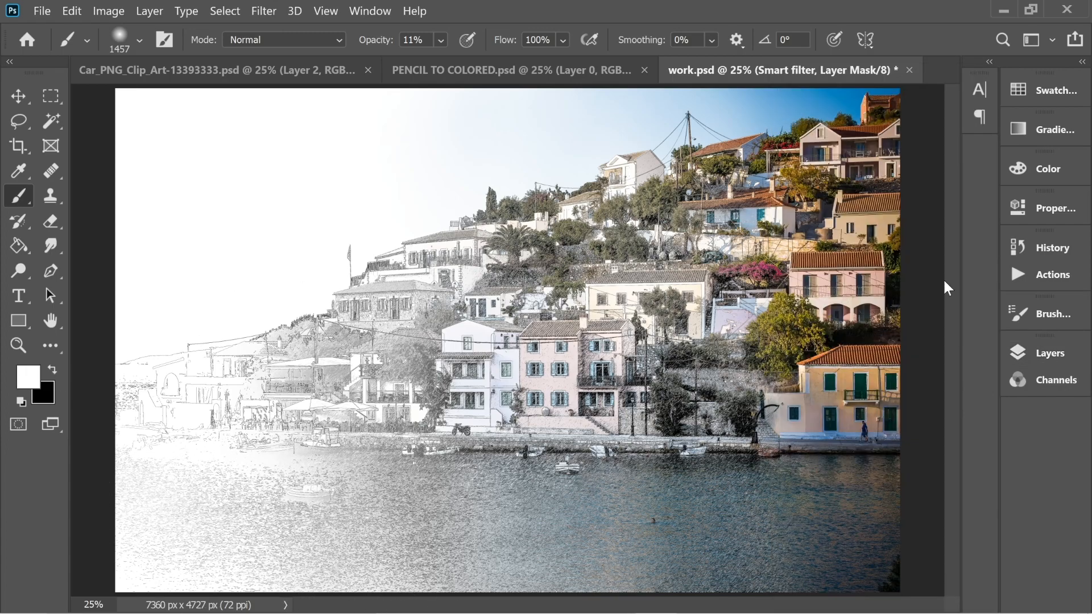
Step: Brush white and then black at 11% opacity on the Colored image mask to balance the blue in the right-centre water
{"action": "left_click", "coordinate": [1046, 354]}
{"action": "left_click", "coordinate": [863, 329]}
{"action": "key", "text": "x"}
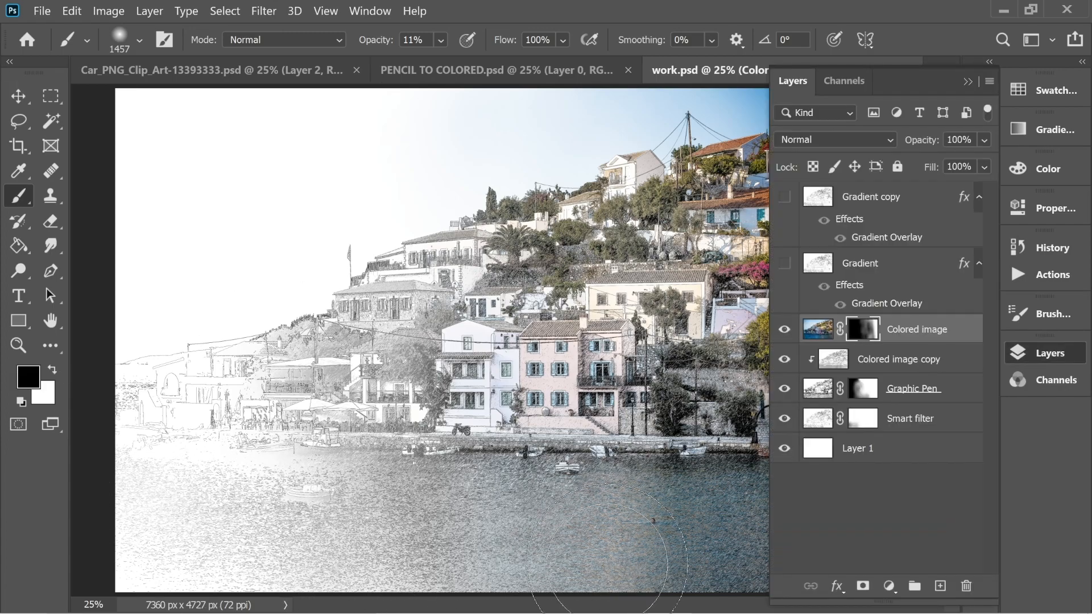
{"action": "key", "text": "x"}
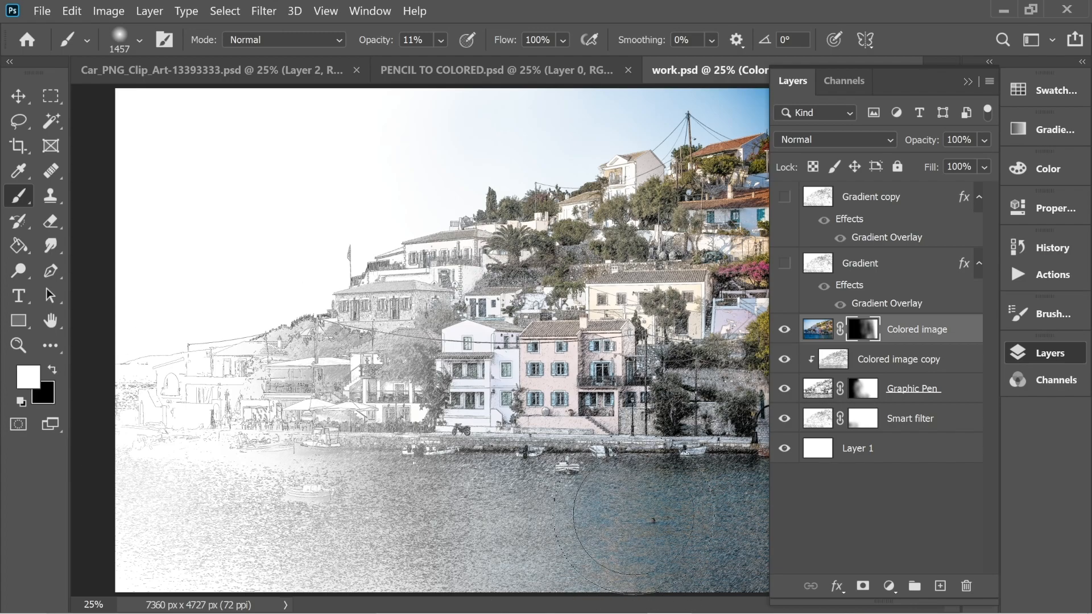
{"action": "key", "text": "x"}
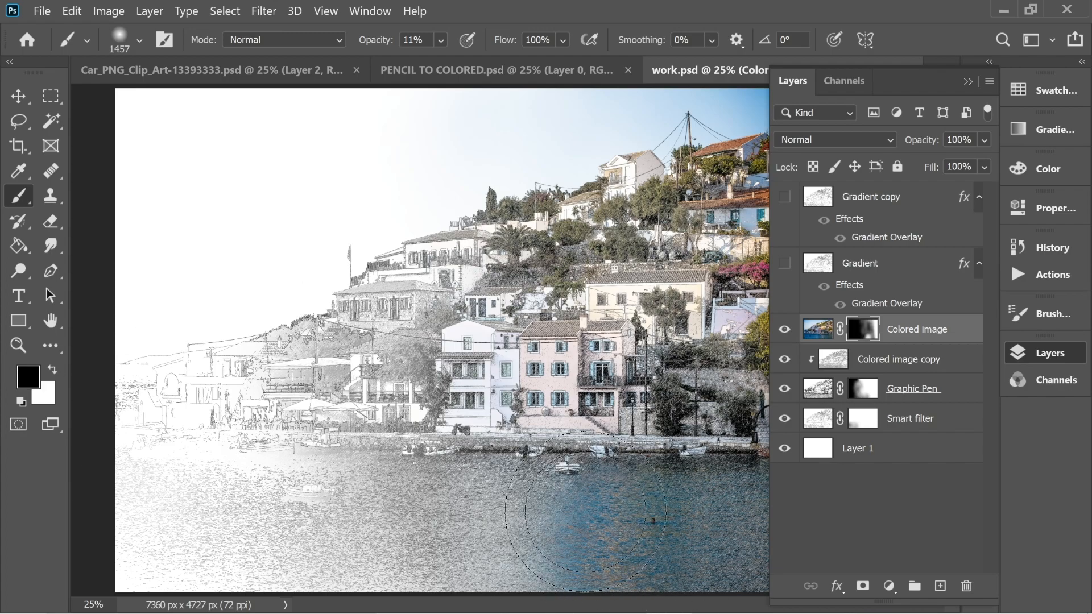
{"action": "mouse_move", "coordinate": [557, 568]}
{"action": "left_mouse_down"}
{"action": "mouse_move", "coordinate": [596, 535]}
{"action": "mouse_move", "coordinate": [652, 516]}
{"action": "left_mouse_up"}
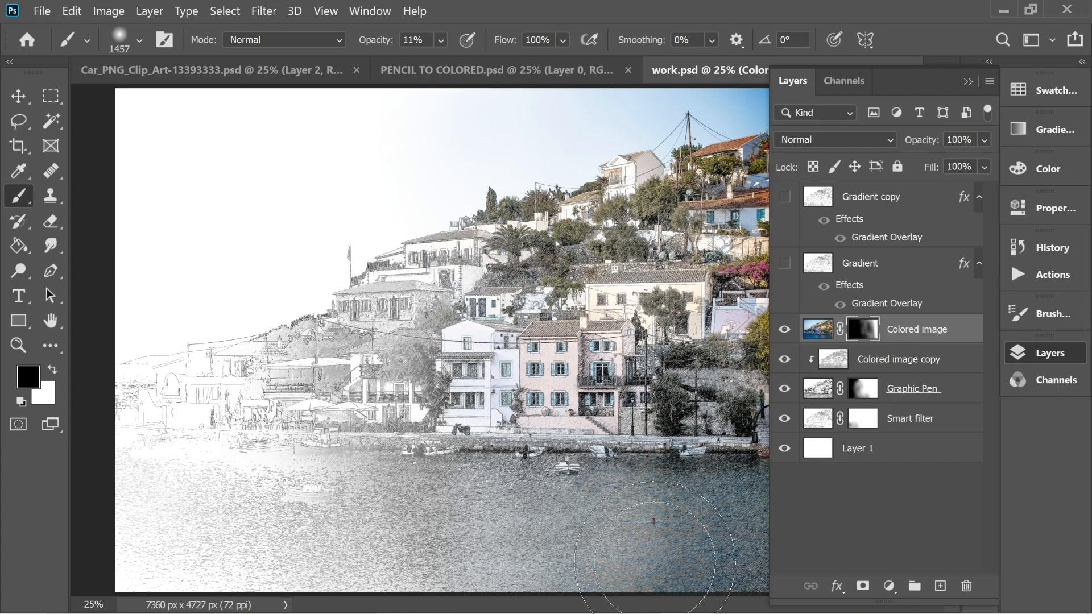
{"action": "key", "text": "x"}
Step: Paint white at 11% opacity on the Graphic Pen mask to strengthen the pen drawing over the left houses, boats and water
{"action": "key", "text": "F7"}
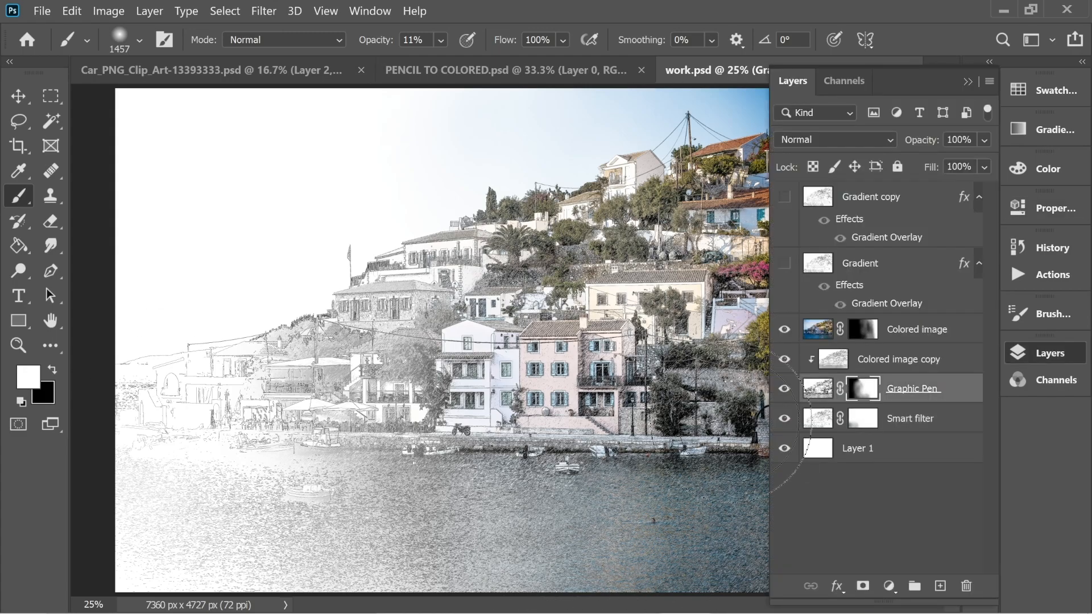
{"action": "left_click_drag", "start_coordinate": [345, 532], "coordinate": [291, 505]}
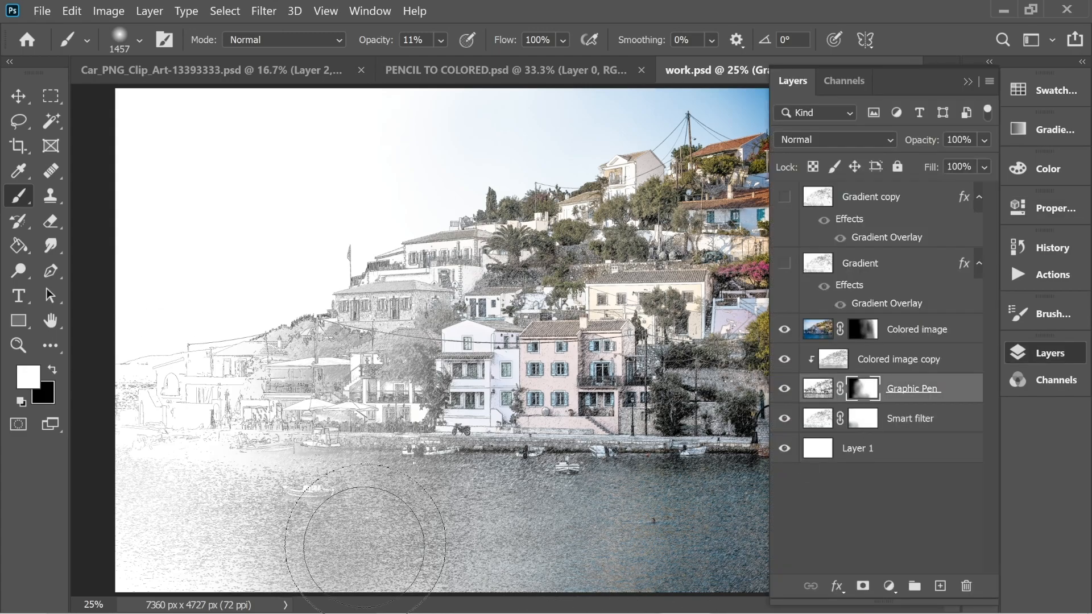
{"action": "mouse_move", "coordinate": [529, 359]}
{"action": "left_mouse_down"}
{"action": "mouse_move", "coordinate": [381, 386]}
{"action": "mouse_move", "coordinate": [369, 369]}
{"action": "mouse_move", "coordinate": [392, 583]}
{"action": "mouse_move", "coordinate": [277, 580]}
{"action": "mouse_move", "coordinate": [305, 416]}
{"action": "mouse_move", "coordinate": [156, 407]}
{"action": "mouse_move", "coordinate": [256, 343]}
{"action": "mouse_move", "coordinate": [210, 575]}
{"action": "mouse_move", "coordinate": [242, 454]}
{"action": "mouse_move", "coordinate": [261, 563]}
{"action": "mouse_move", "coordinate": [251, 520]}
{"action": "mouse_move", "coordinate": [270, 402]}
{"action": "mouse_move", "coordinate": [253, 523]}
{"action": "left_mouse_up"}
{"action": "key", "text": "x"}
{"action": "left_click", "coordinate": [53, 370]}
{"action": "mouse_move", "coordinate": [251, 322]}
{"action": "left_mouse_down"}
{"action": "mouse_move", "coordinate": [286, 560]}
{"action": "mouse_move", "coordinate": [184, 394]}
{"action": "left_mouse_up"}
{"action": "mouse_move", "coordinate": [470, 591]}
{"action": "left_mouse_down"}
{"action": "mouse_move", "coordinate": [515, 553]}
{"action": "mouse_move", "coordinate": [564, 552]}
{"action": "mouse_move", "coordinate": [236, 560]}
{"action": "left_mouse_up"}
Step: Lower the brush opacity to 4% and touch up the Graphic Pen mask over the lower water, alternating black and white
{"action": "key", "text": "0"}
{"action": "key", "text": "4"}
{"action": "key", "text": "x"}
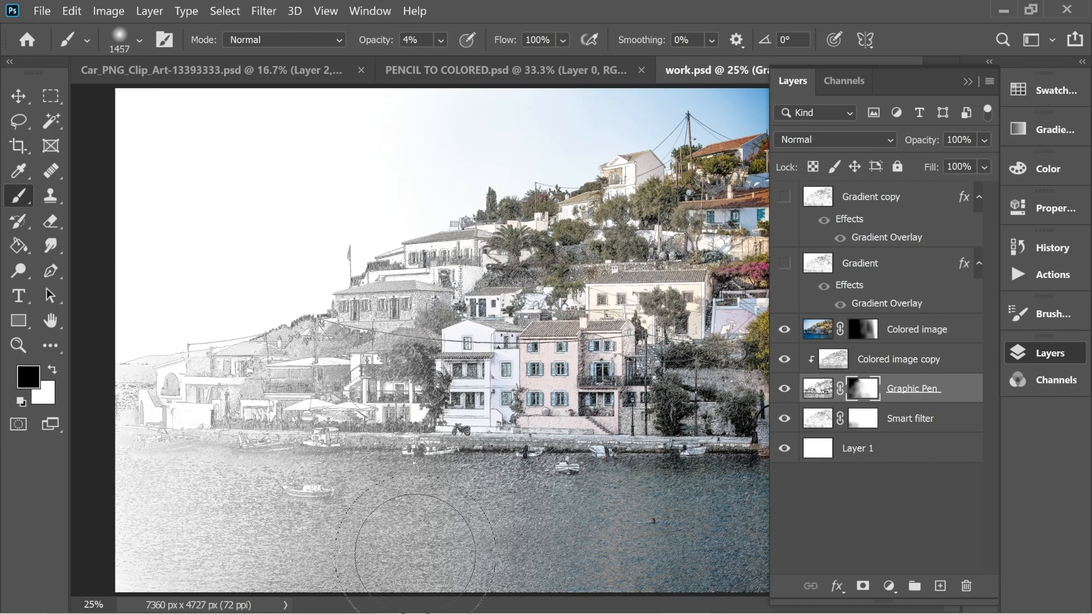
{"action": "key", "text": "x"}
Step: Brush the Colored image mask at 12% opacity across the sky above the hillside to smooth the color fade
{"action": "left_click", "coordinate": [1045, 352]}
{"action": "left_click", "coordinate": [1046, 353]}
{"action": "left_click", "coordinate": [863, 329]}
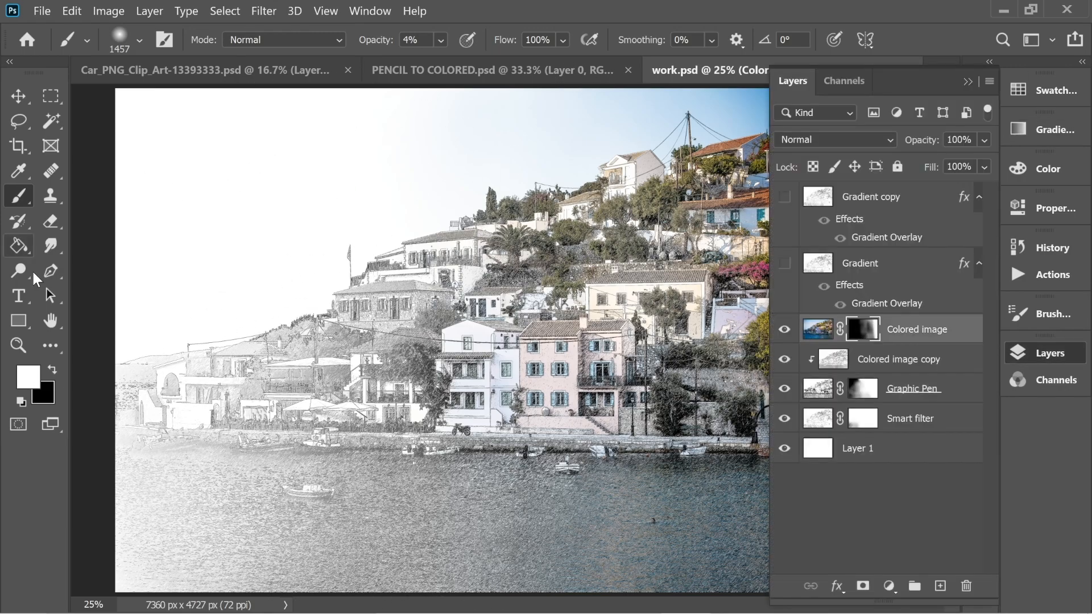
{"action": "key", "text": "x"}
{"action": "key", "text": "0"}
{"action": "left_click", "coordinate": [578, 108]}
{"action": "key", "text": "1"}
{"action": "key", "text": "2"}
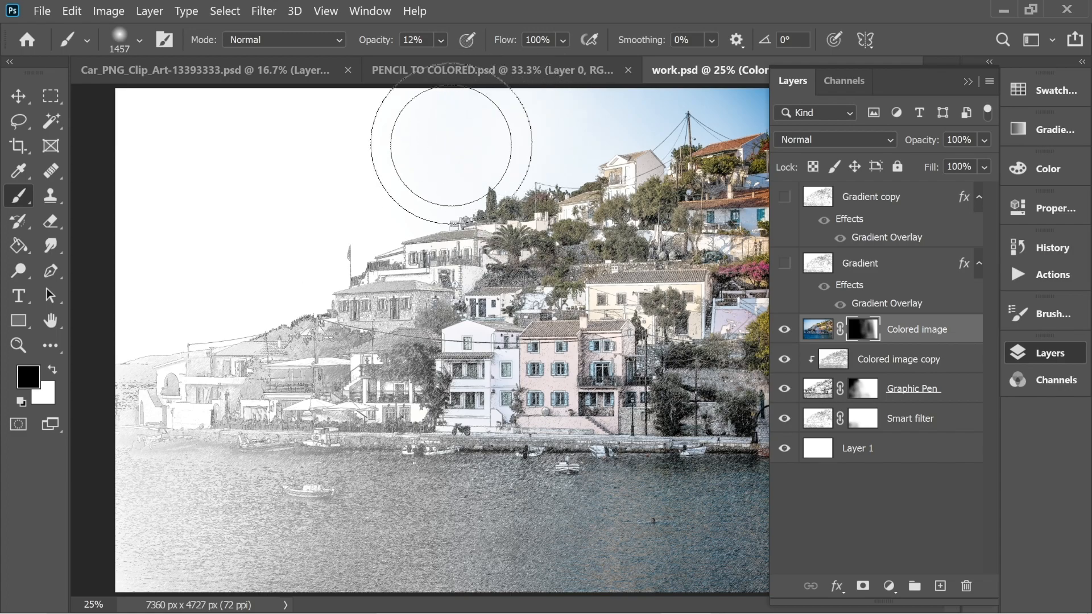
{"action": "key", "text": "x"}
{"action": "key", "text": "x"}
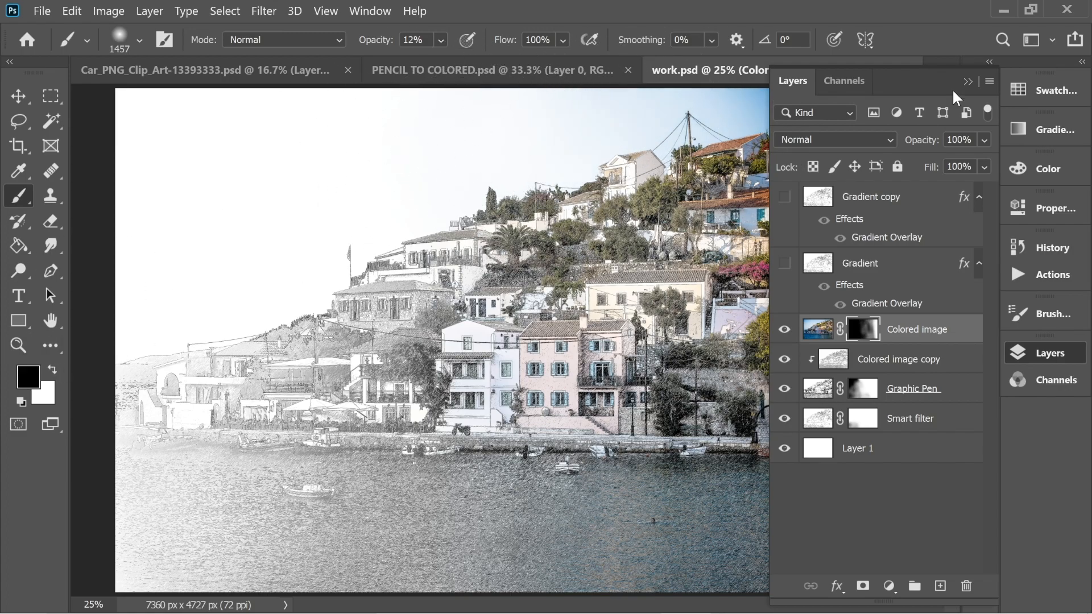
Step: Hide the layer list and switch to the Move tool to view the whole blended image
{"action": "key", "text": "F7"}
{"action": "key", "text": "4"}
{"action": "key", "text": "v"}
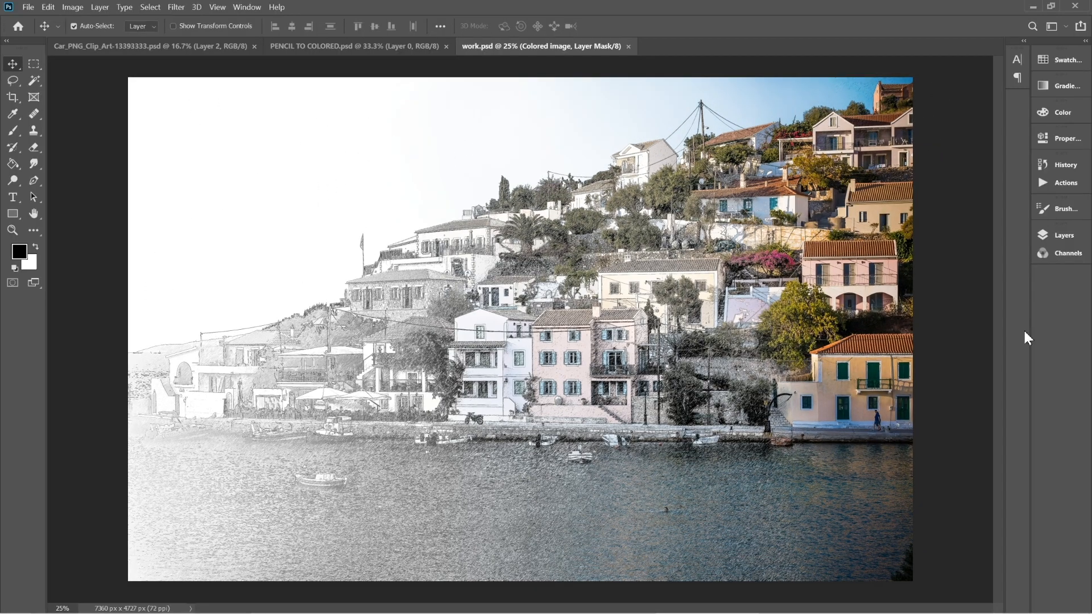